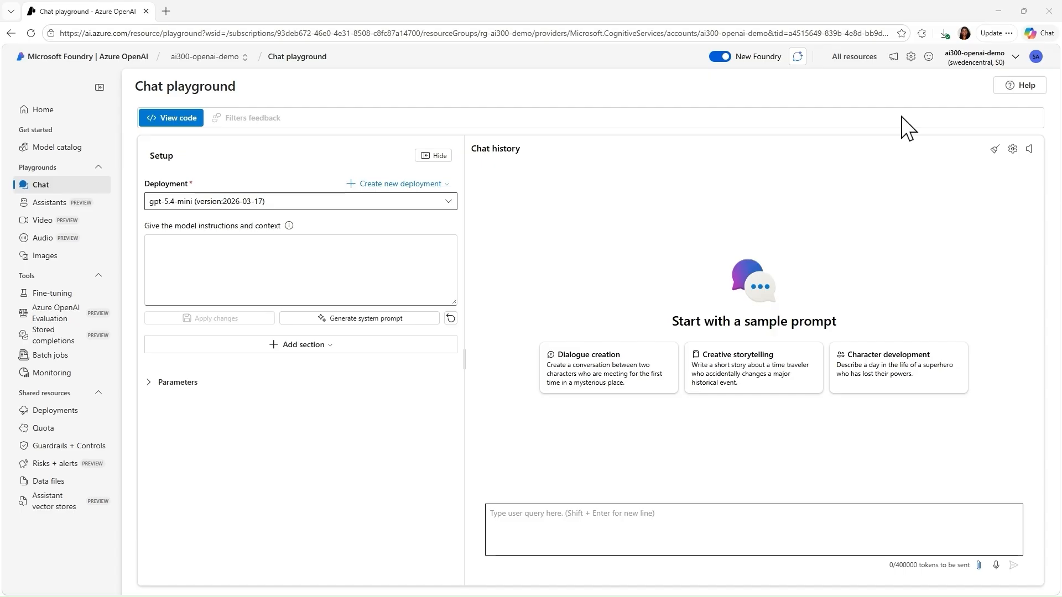
Start a new deployment from base models and read through the gpt-5.4-nano description.
click(448, 185)
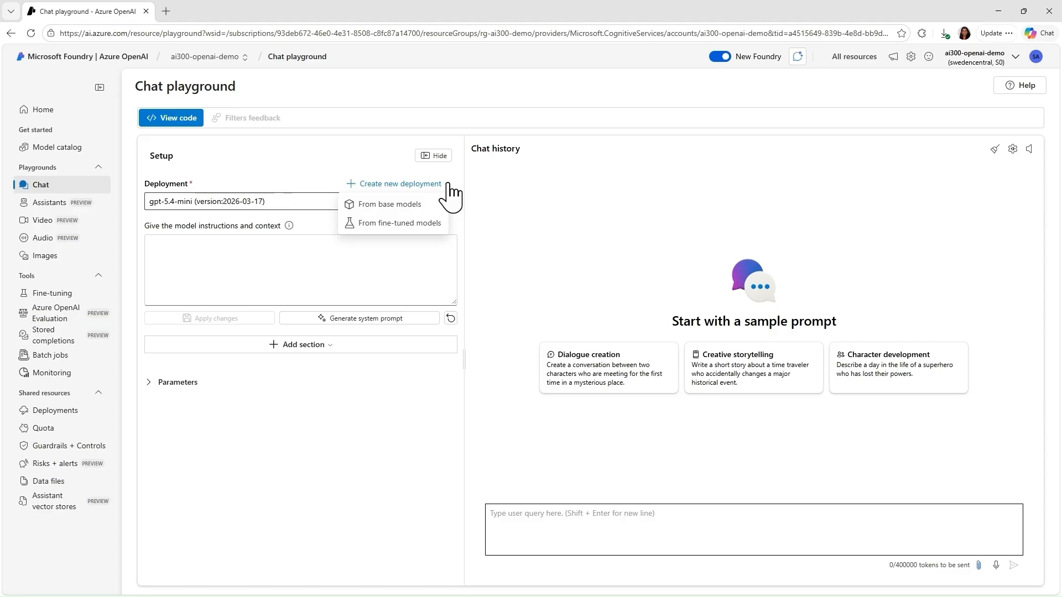
click(390, 205)
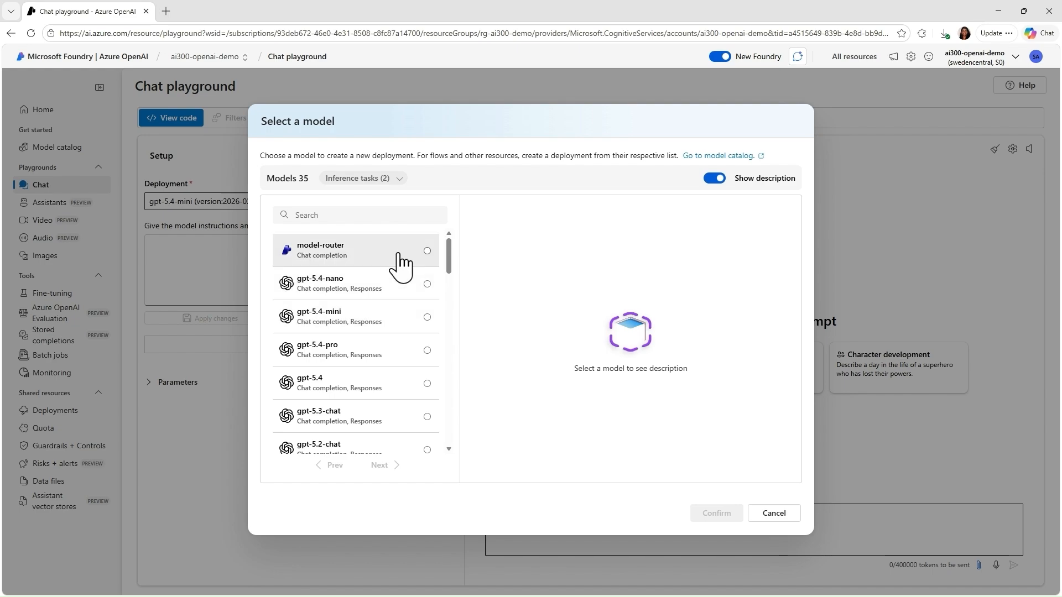
click(394, 297)
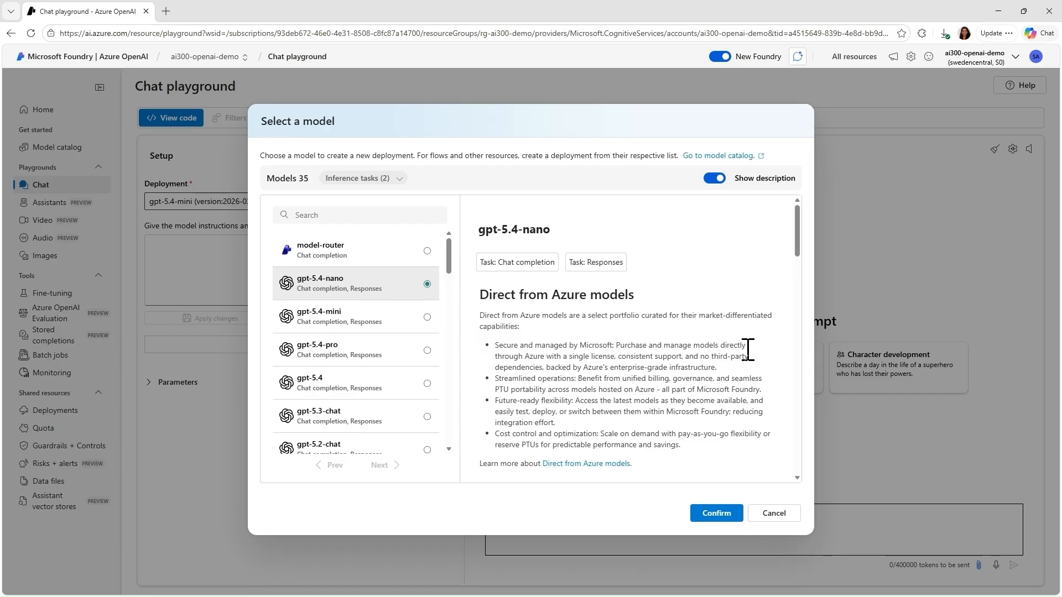
scroll(748, 350, down, 4)
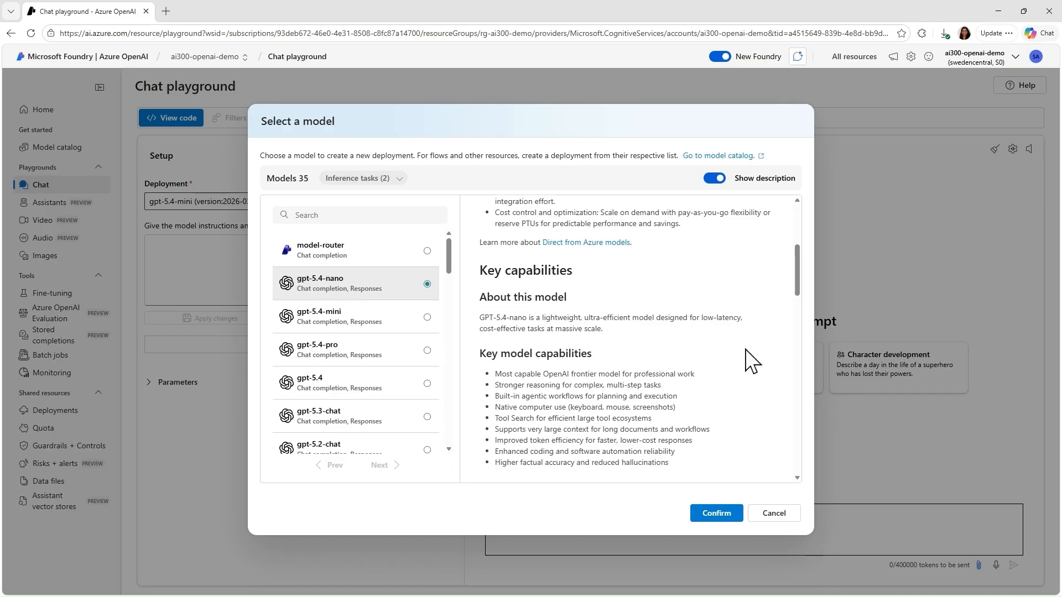
scroll(751, 361, down, 4)
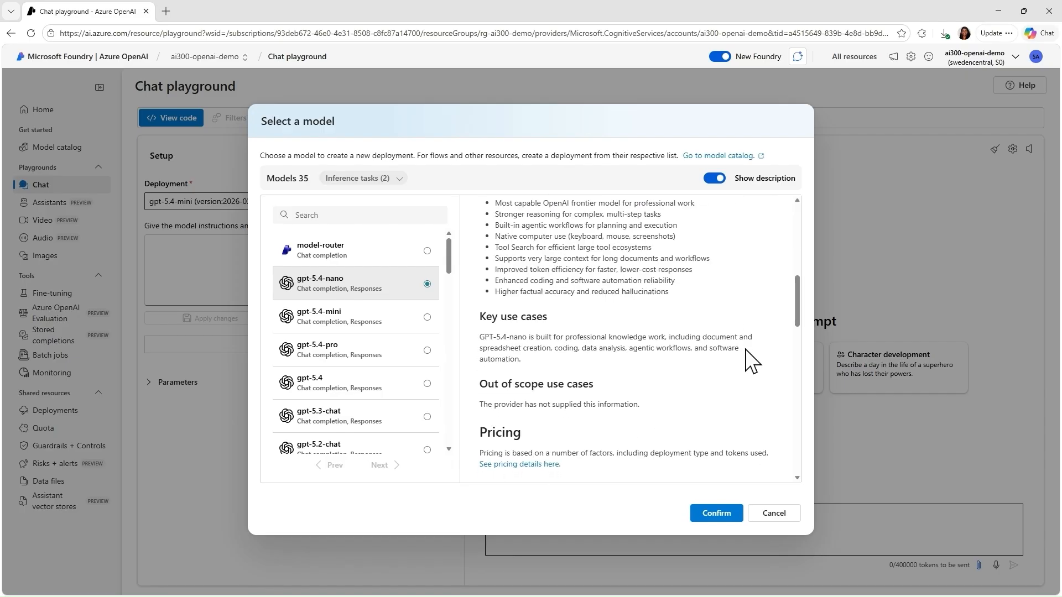
scroll(751, 361, down, 6)
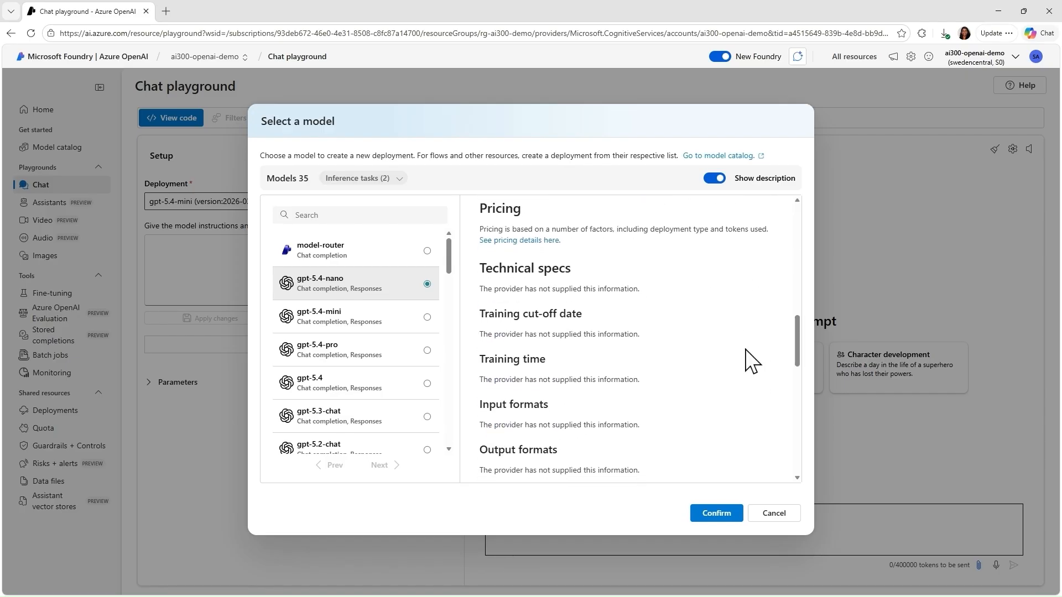
scroll(752, 361, down, 2)
scroll(751, 361, up, 14)
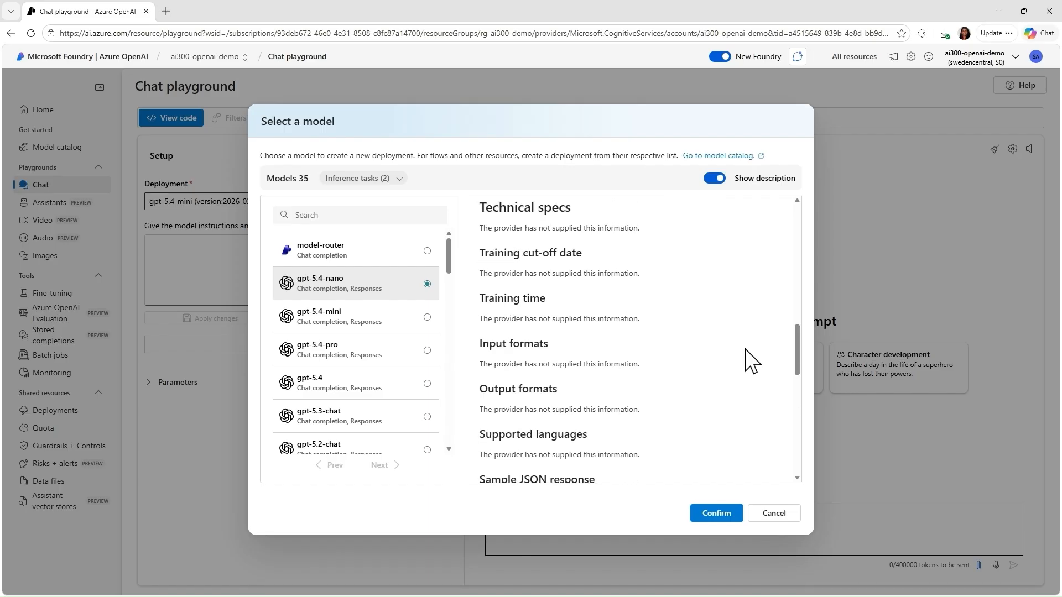
scroll(752, 361, up, 3)
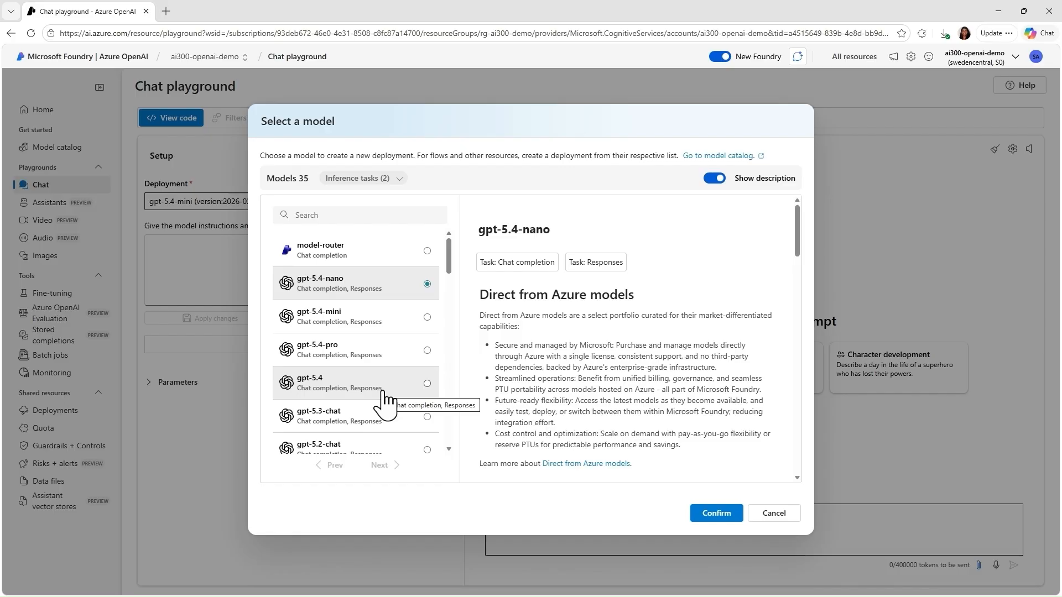
Review the model-router description with its supported models, view gpt-5.4-mini, and leave the model selection without deploying.
click(387, 254)
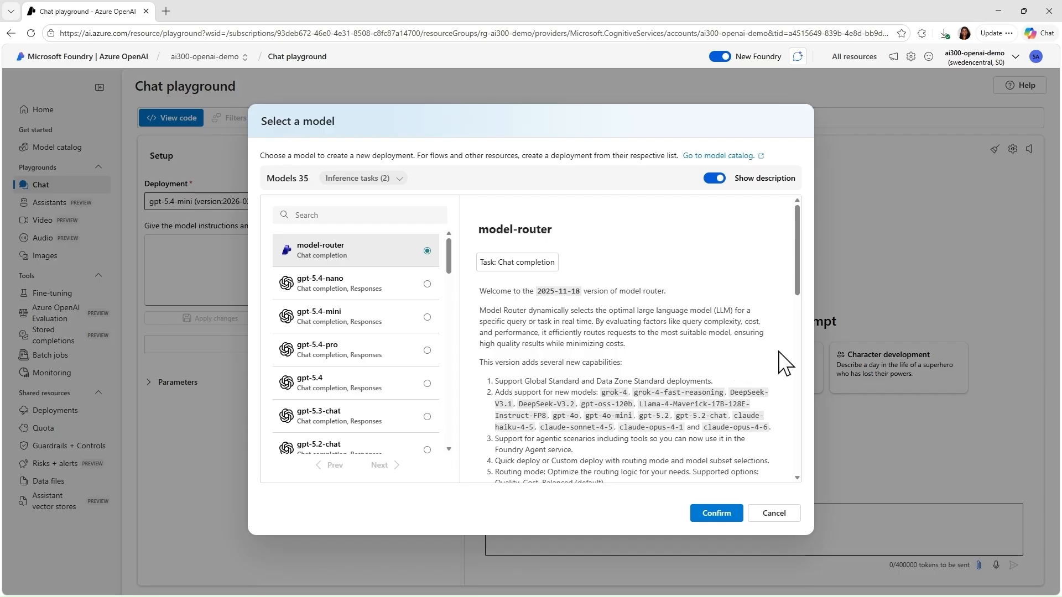
scroll(785, 363, down, 1)
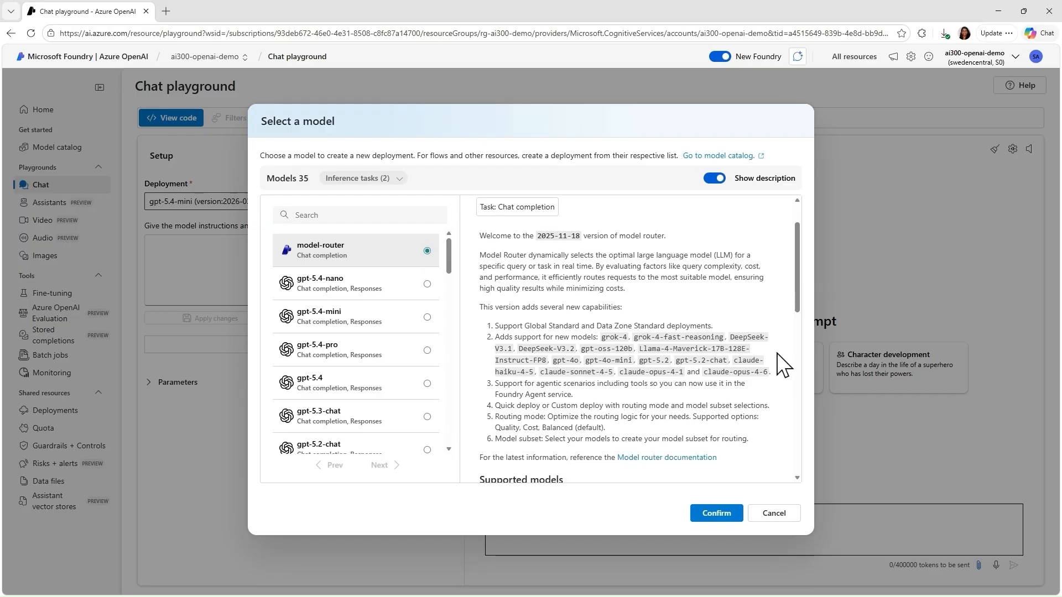
scroll(784, 365, down, 1)
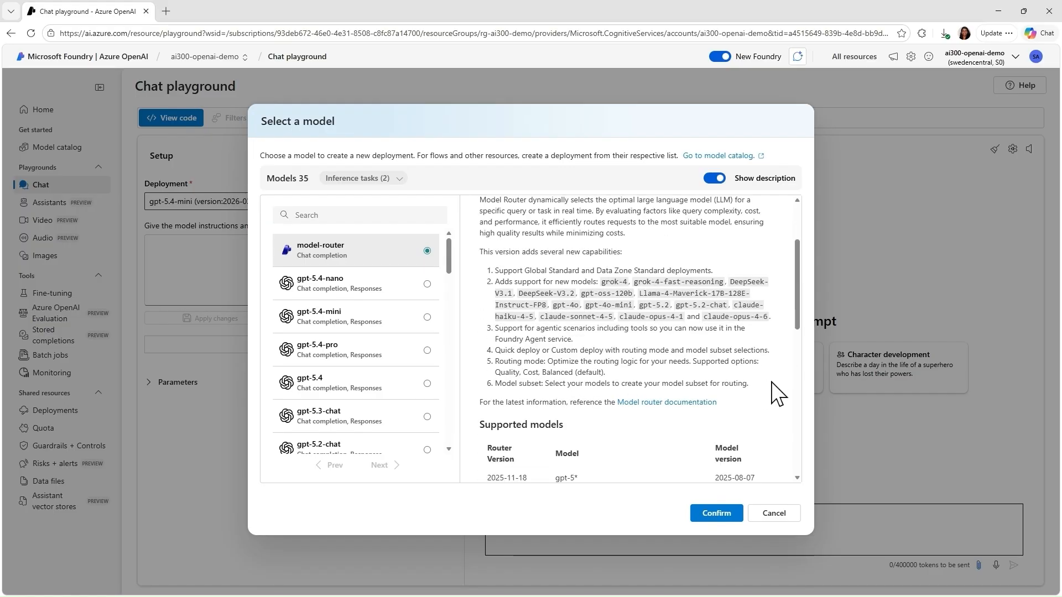
scroll(778, 394, down, 1)
scroll(777, 394, down, 3)
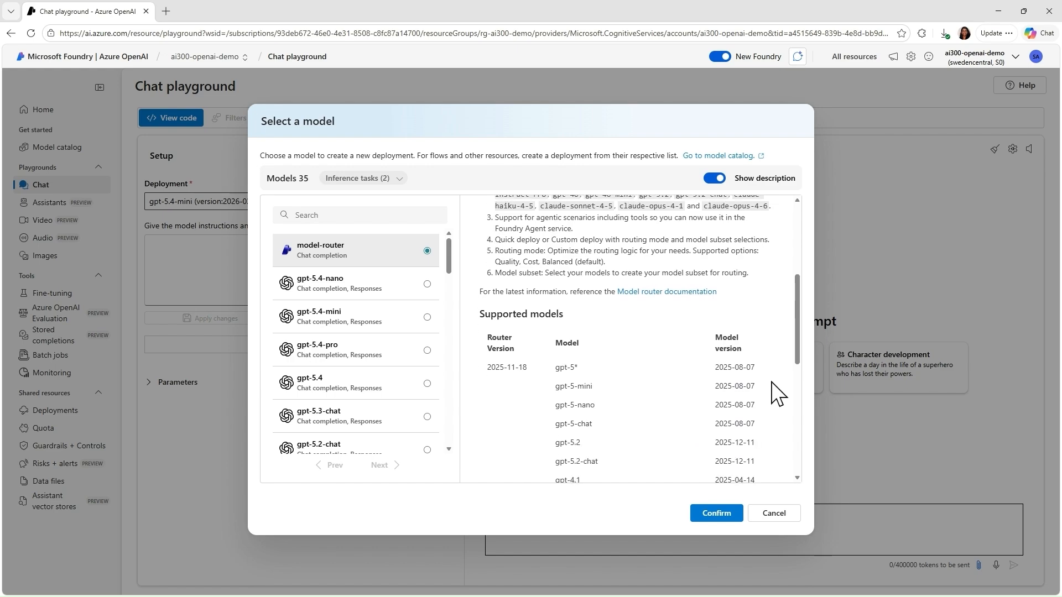
scroll(778, 394, down, 1)
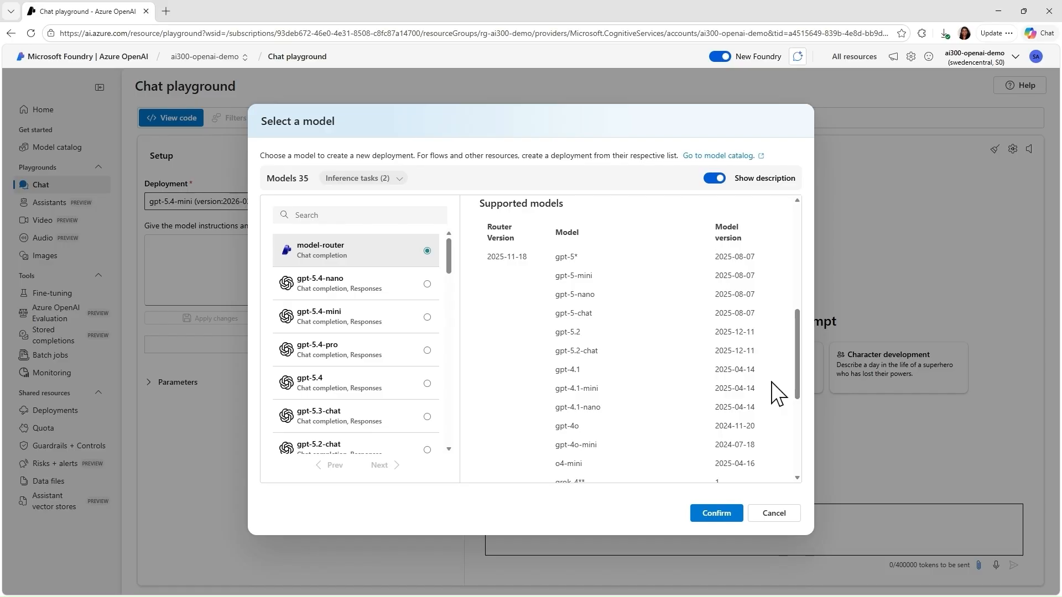
scroll(777, 394, down, 2)
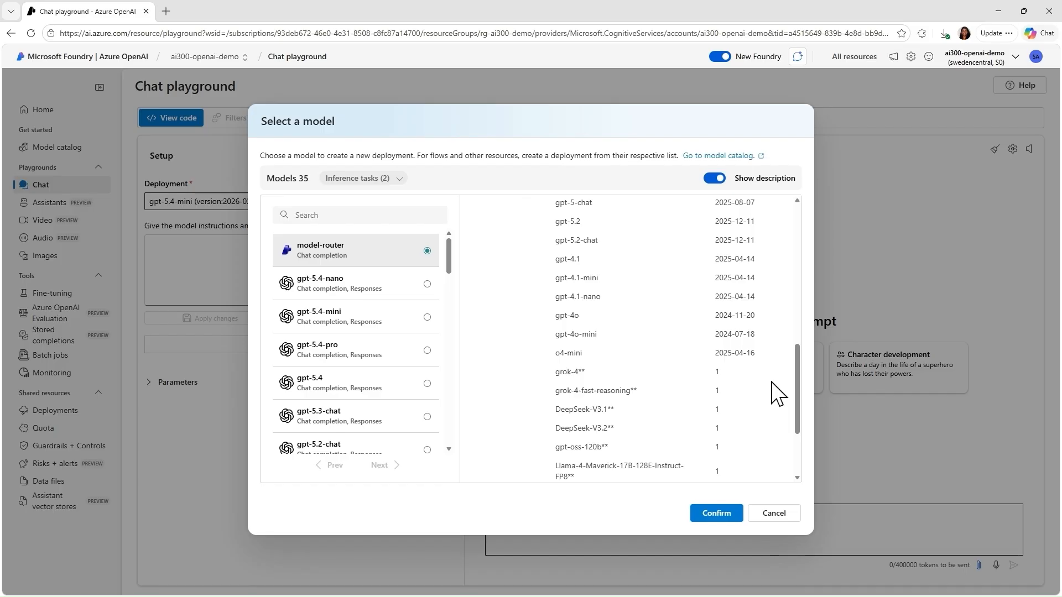
scroll(778, 394, up, 5)
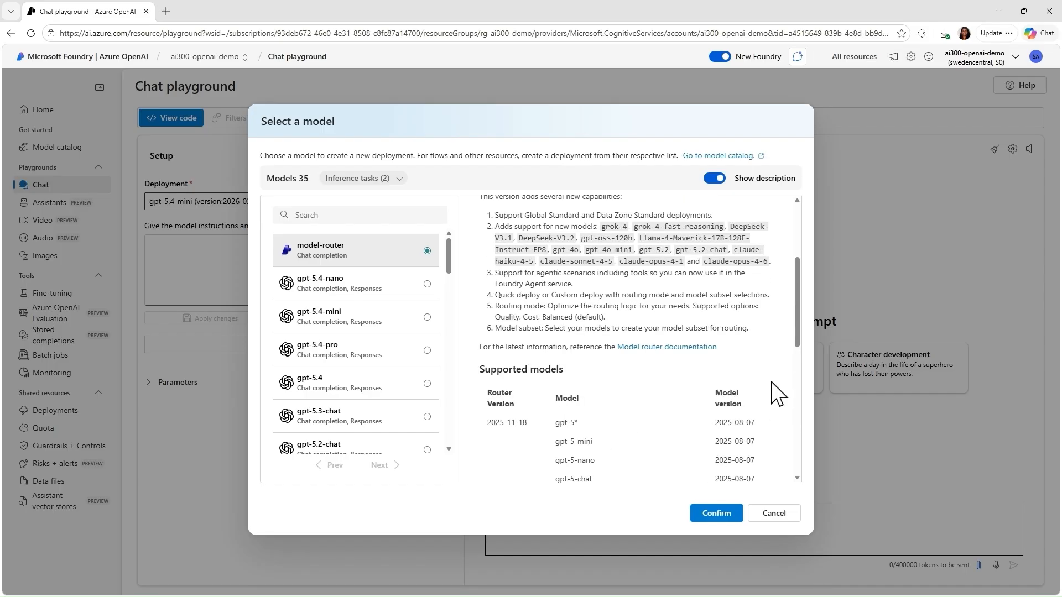
scroll(772, 383, up, 3)
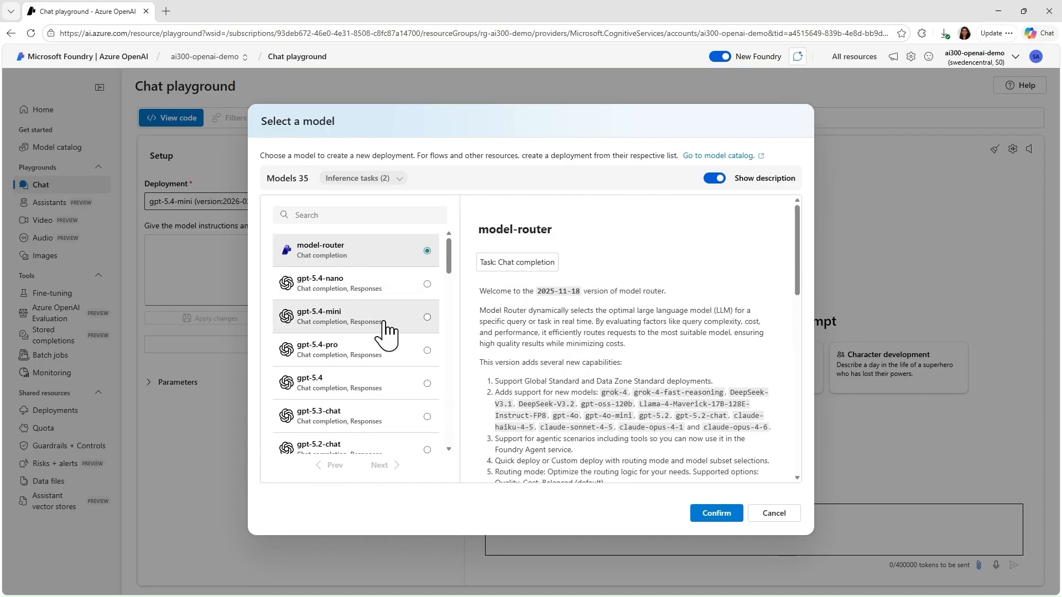
click(411, 326)
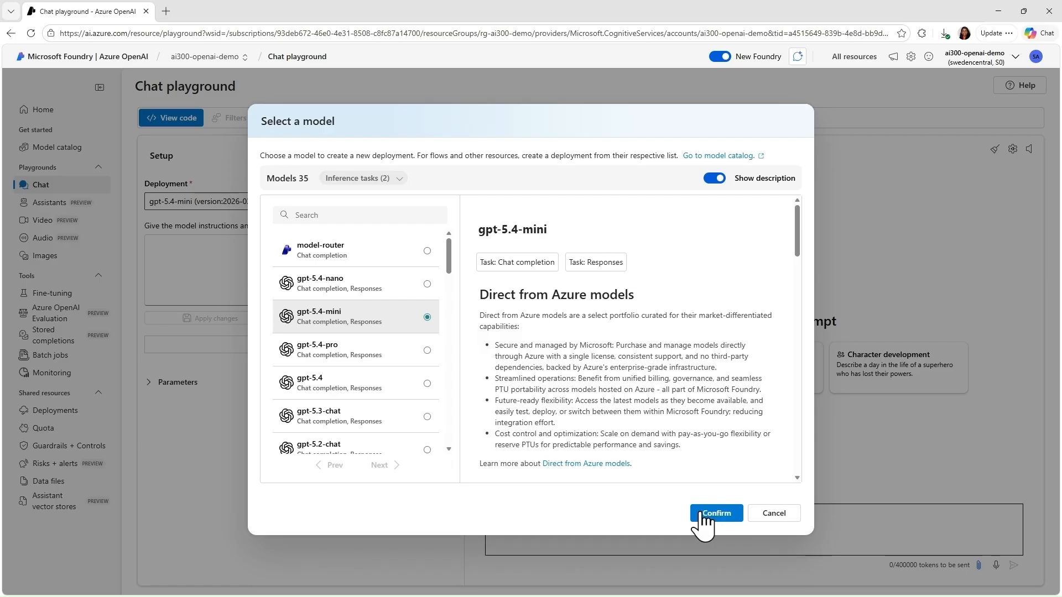
click(773, 517)
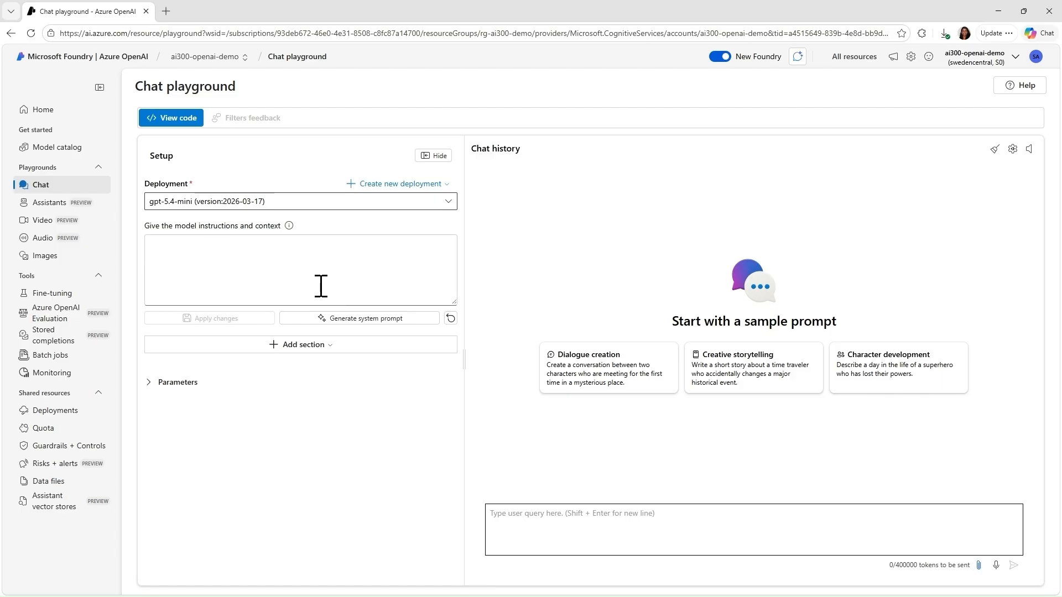
Clear the chat history and check which section types can be added to the setup.
click(994, 151)
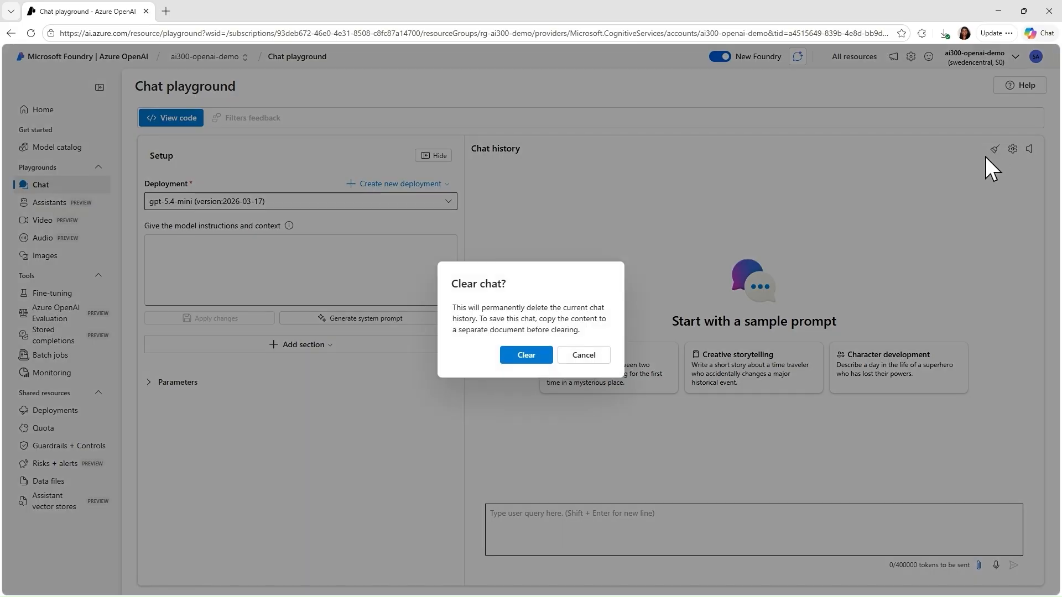
click(513, 359)
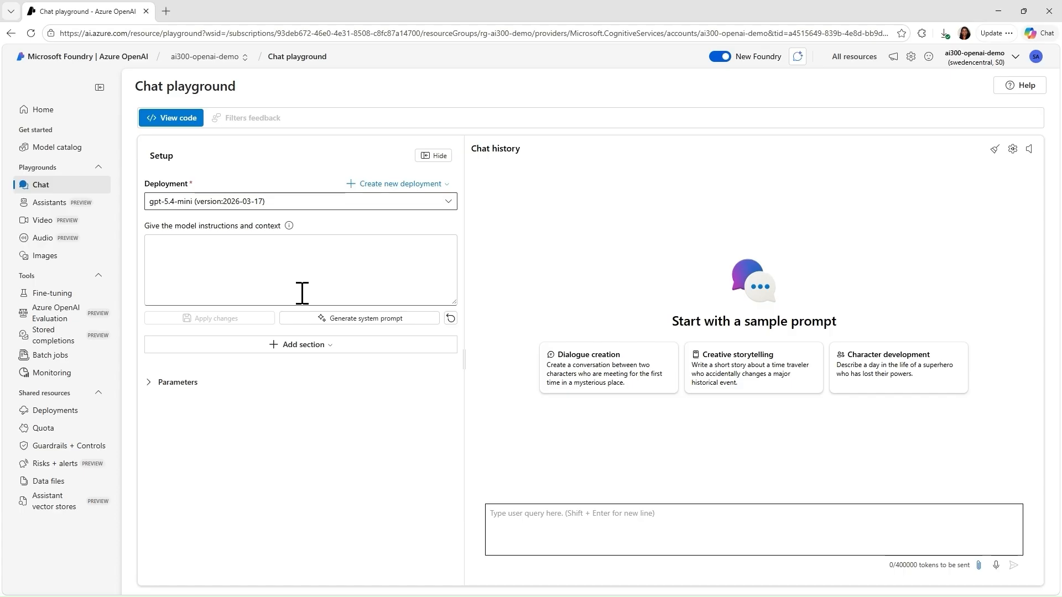
click(331, 346)
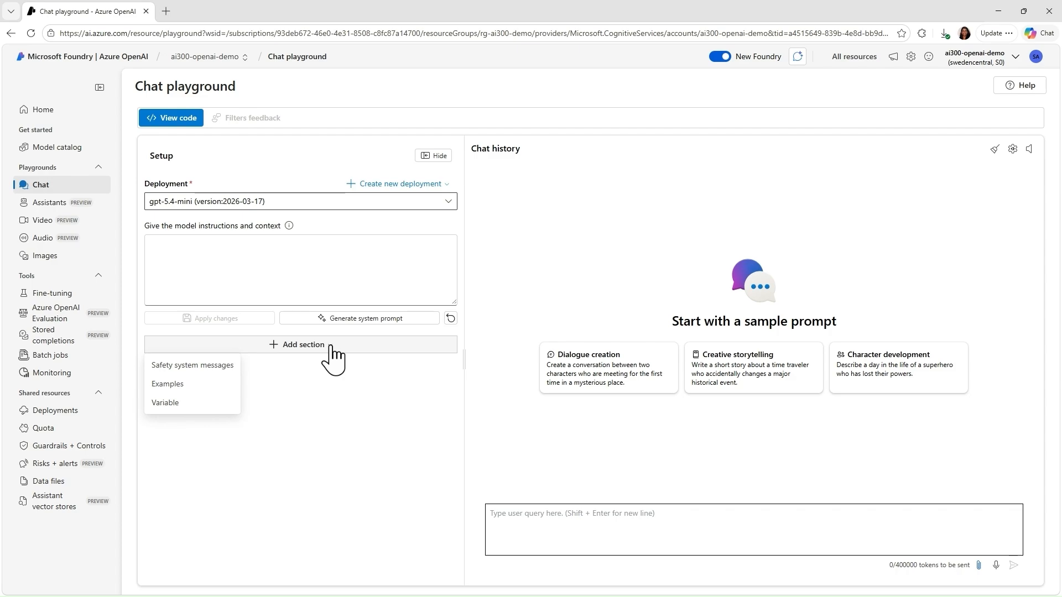
click(556, 469)
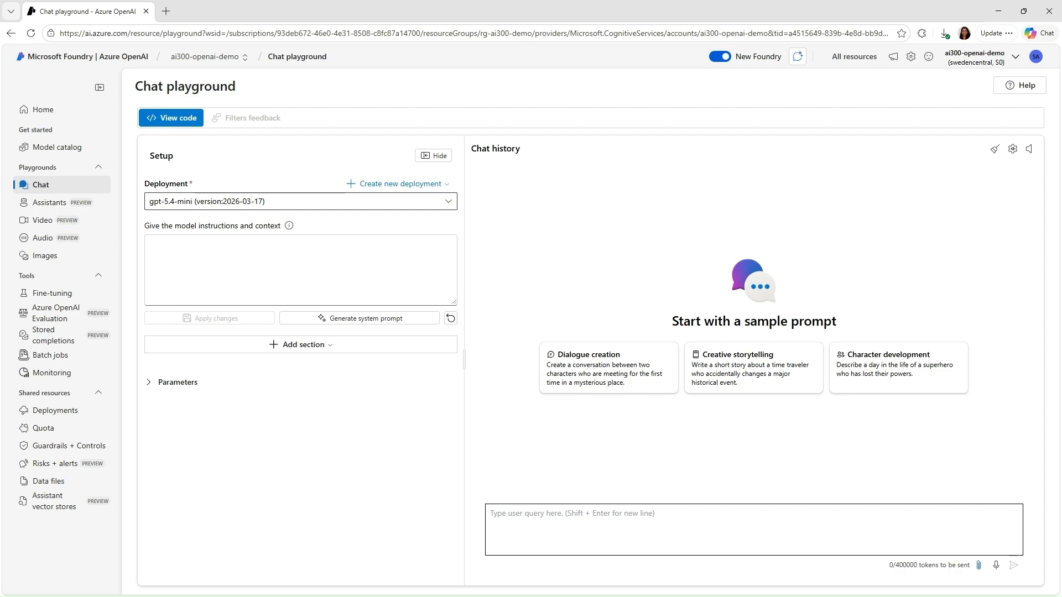
Set the model instructions to "You are an AI assistant that helps people find information." and apply the changes.
click(232, 269)
text(You are an AI assistant that helps people find information.)
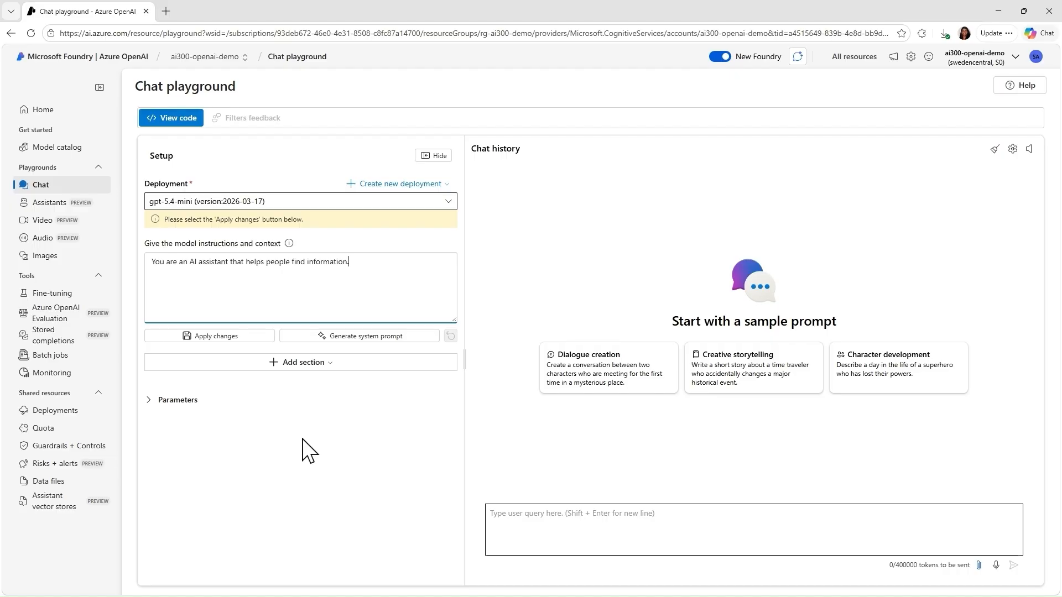
click(221, 338)
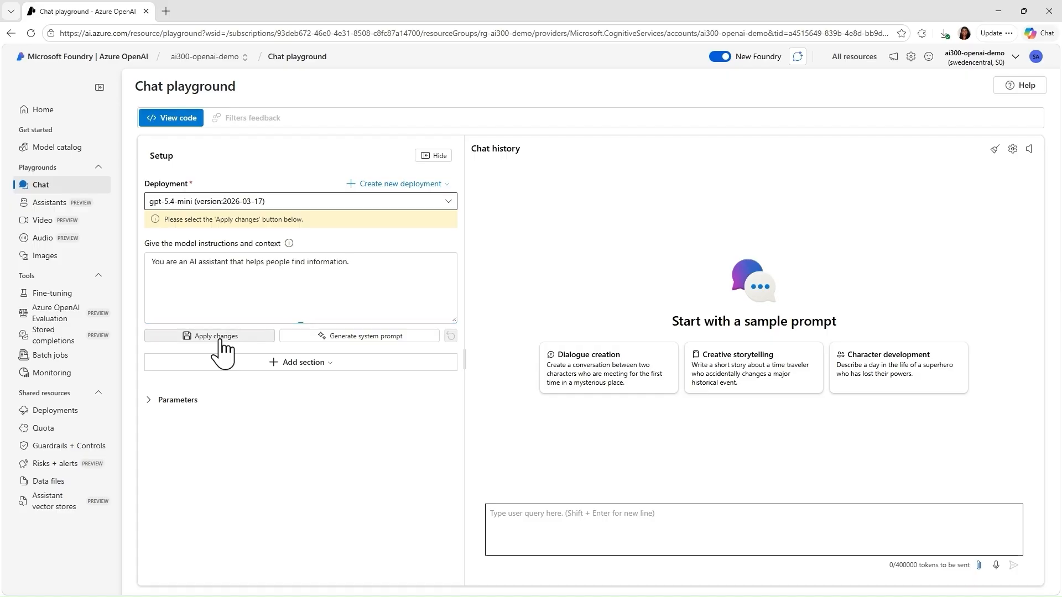
click(532, 372)
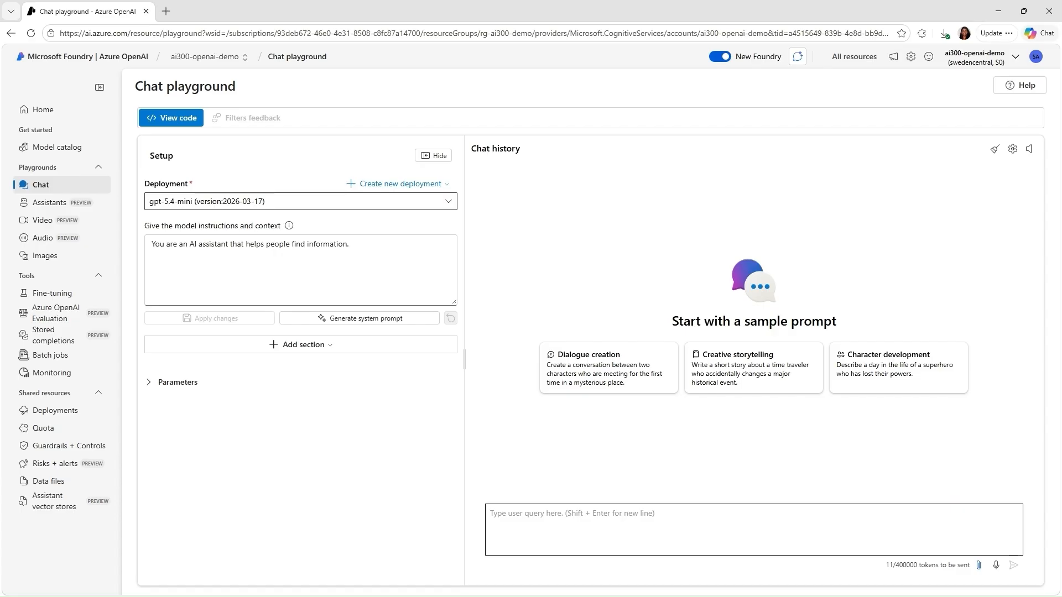
Ask the model "I'm new to hiking. What gear should I bring for a half-day spring hike?" and read the reply.
click(644, 520)
text(I’m new to hiking. What gear should I bring for a half-day spring hike?)
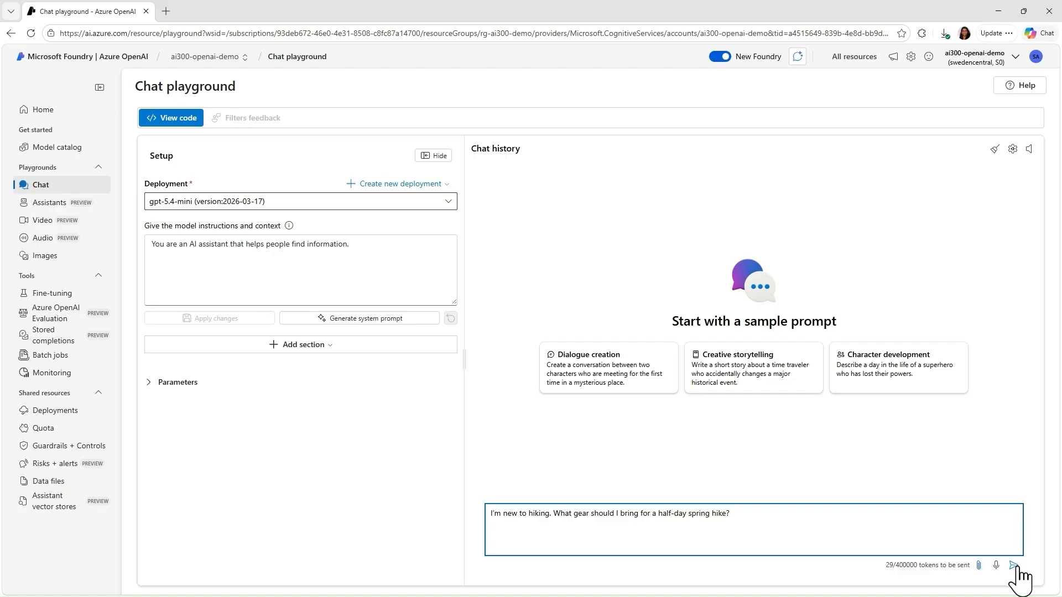
click(1015, 566)
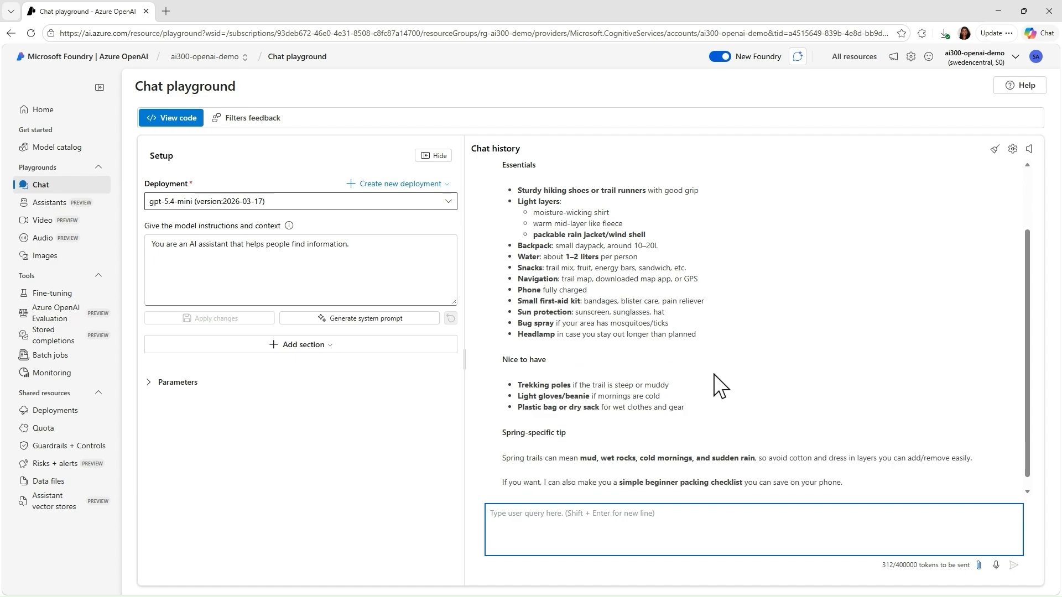
scroll(821, 371, up, 2)
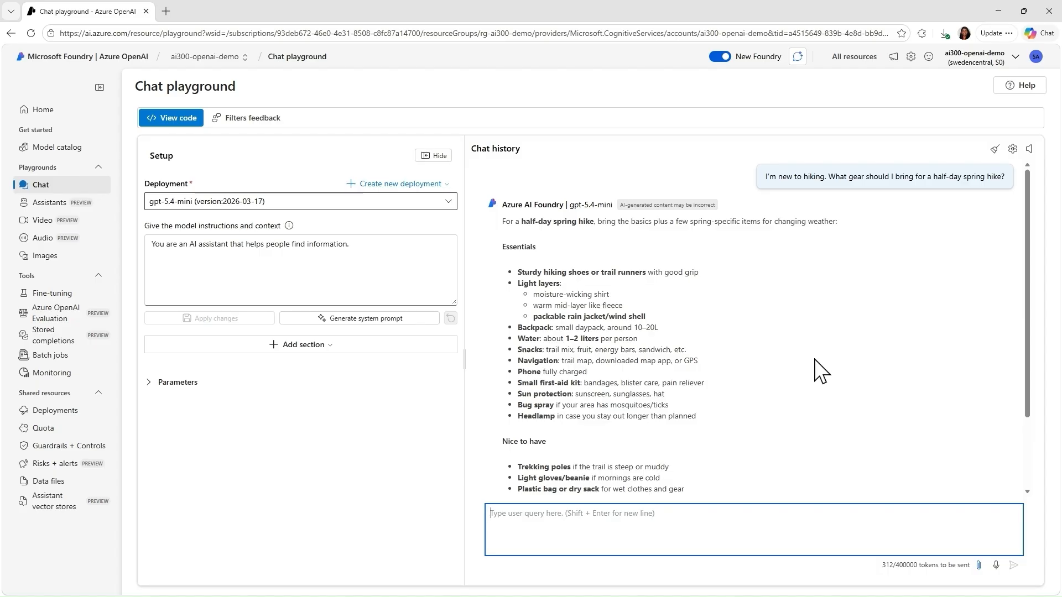
scroll(821, 372, down, 2)
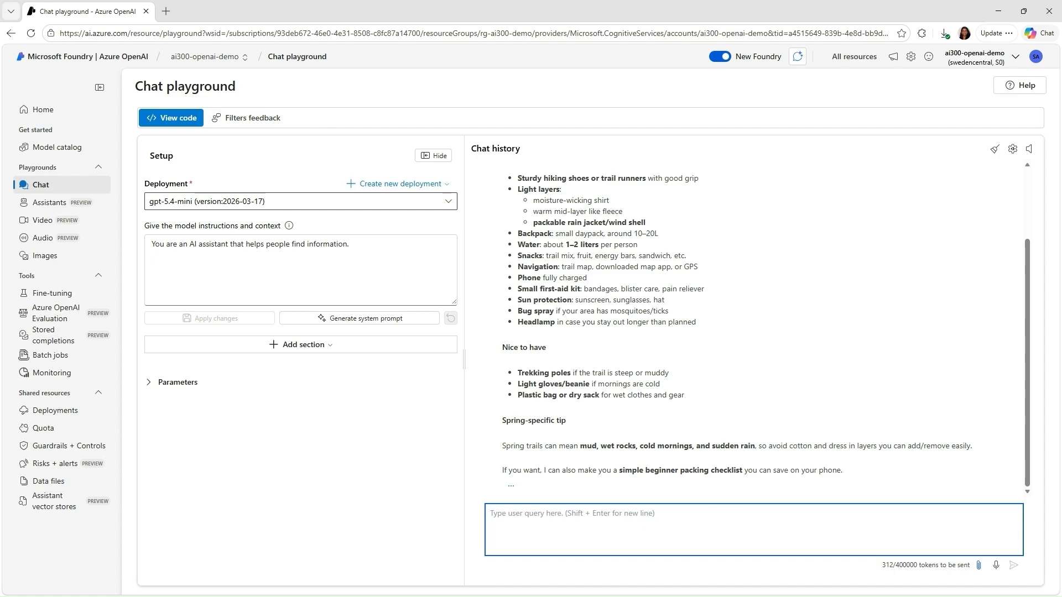
Ask the model "Is a steep trail okay for beginners if the weather is cold and windy?" and read the reply.
click(599, 532)
key(ctrl+v)
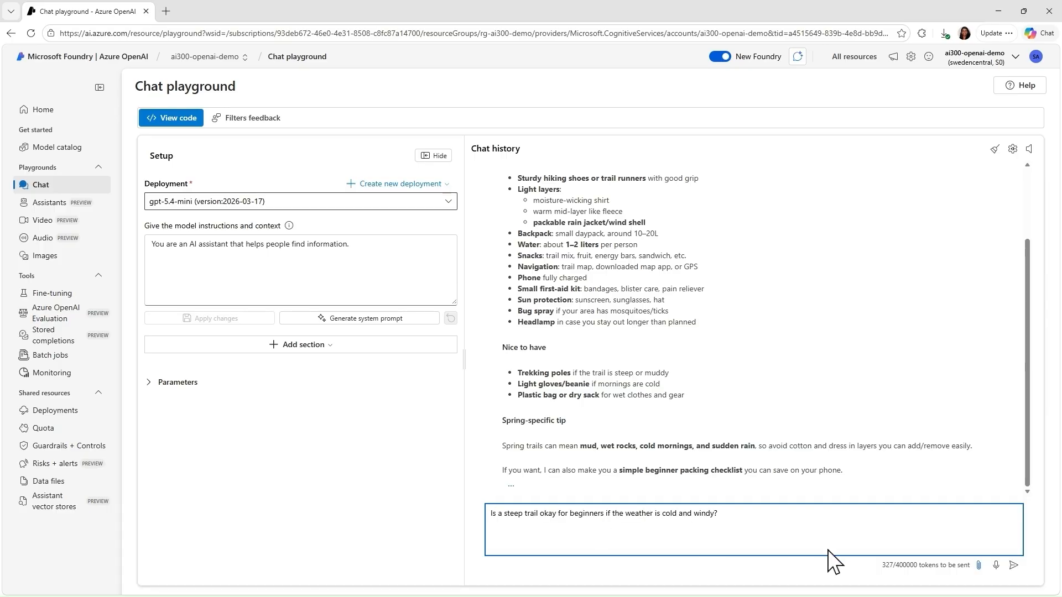
click(1016, 567)
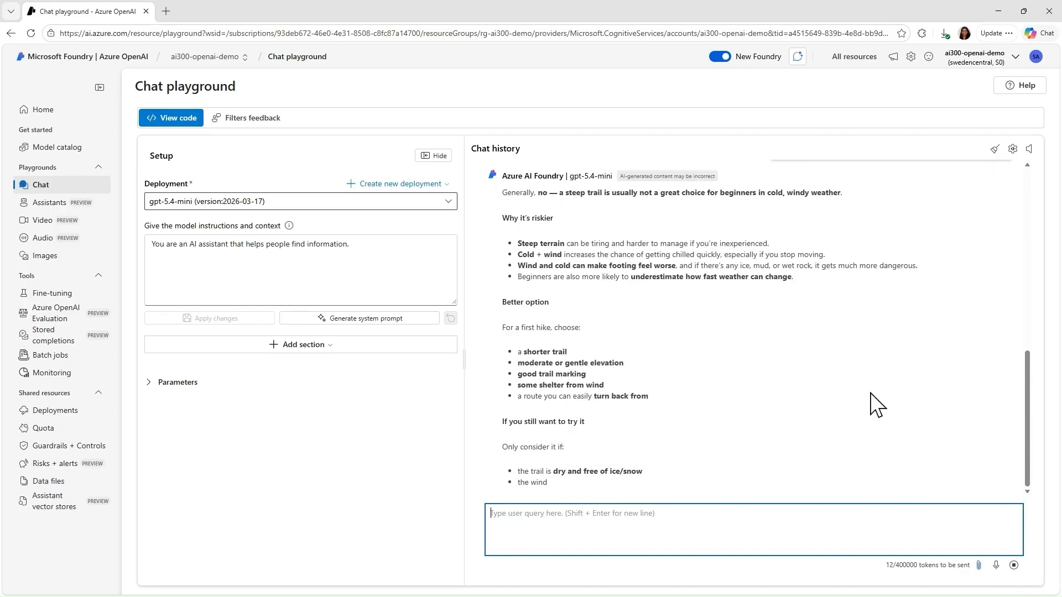
scroll(905, 378, up, 4)
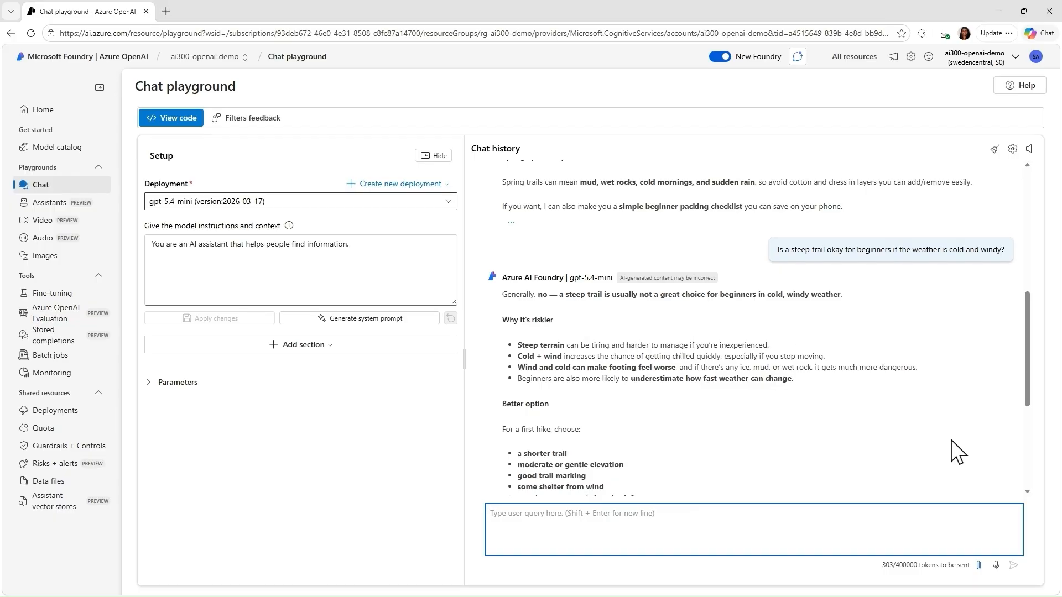
scroll(959, 451, down, 1)
scroll(959, 453, down, 2)
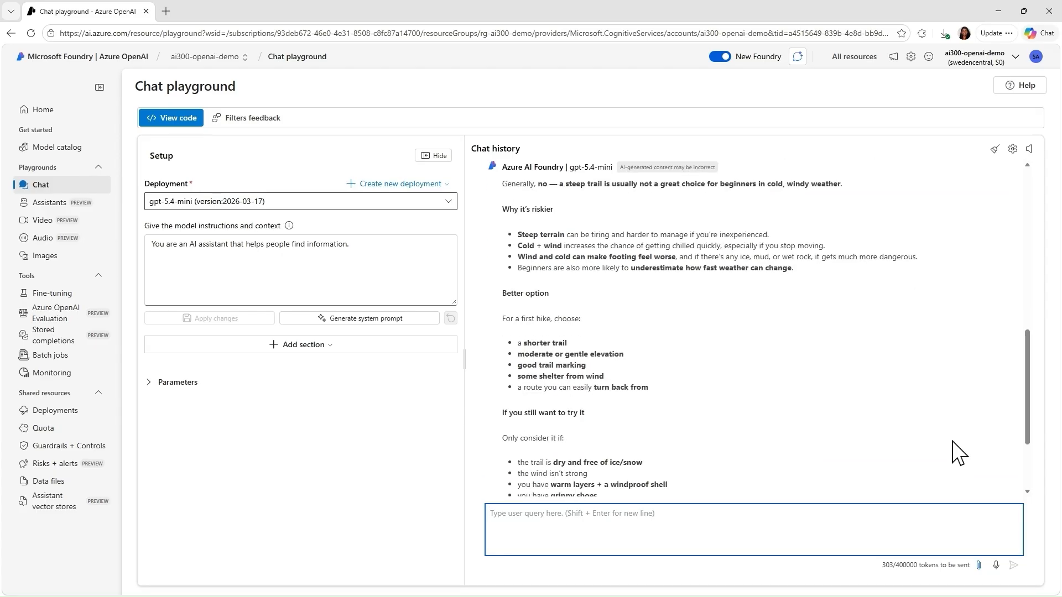
scroll(959, 453, down, 2)
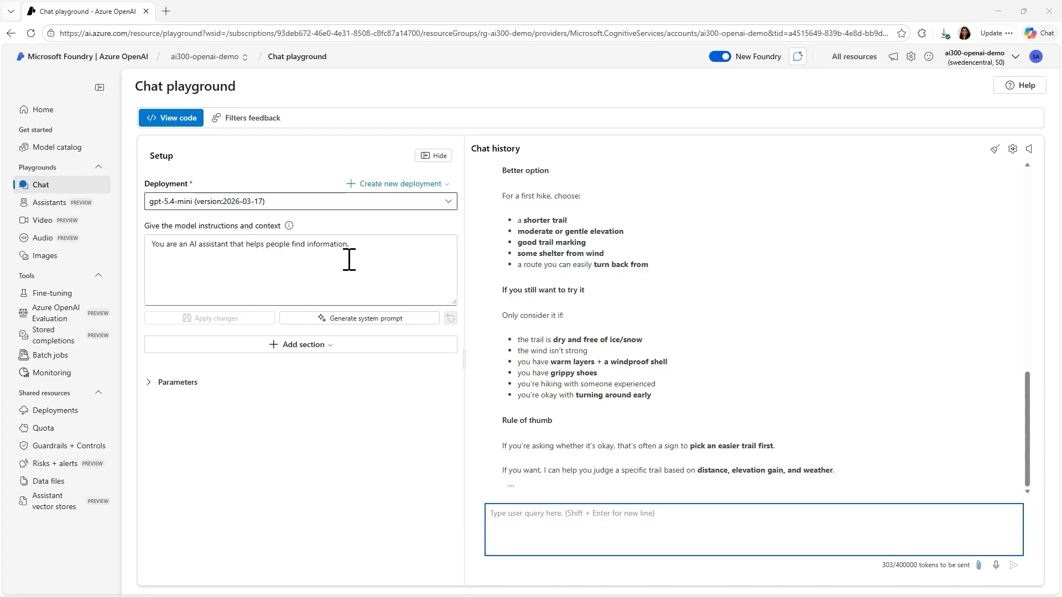
Replace the model instructions with a five-rule outdoor trail assistant prompt: concise recommendation, three short bullets, explicit uncertainty, no invented conditions, under 120 words.
drag(349, 245, 139, 247)
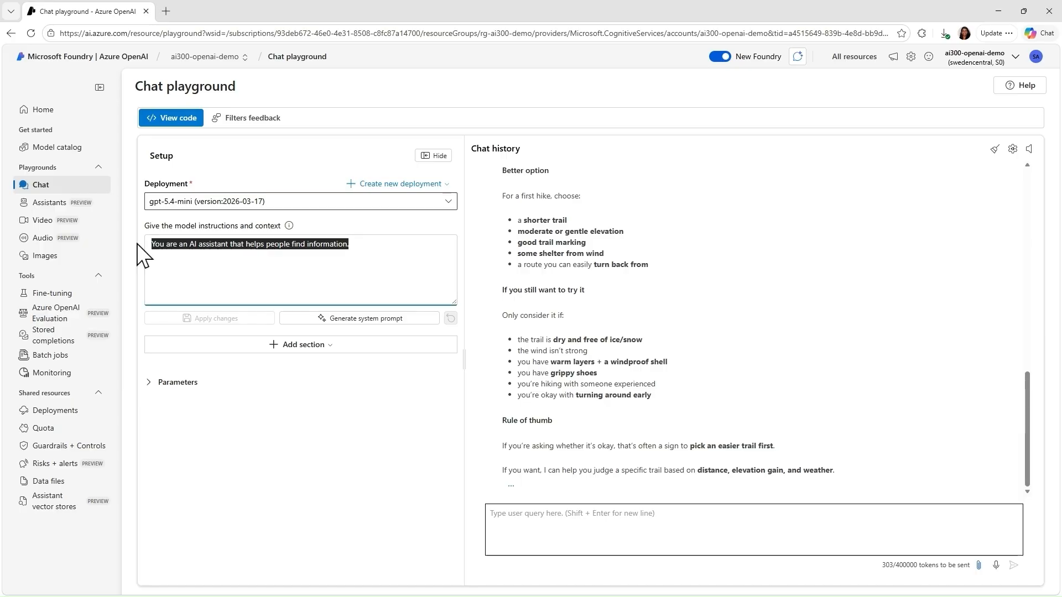
key(ctrl+v)
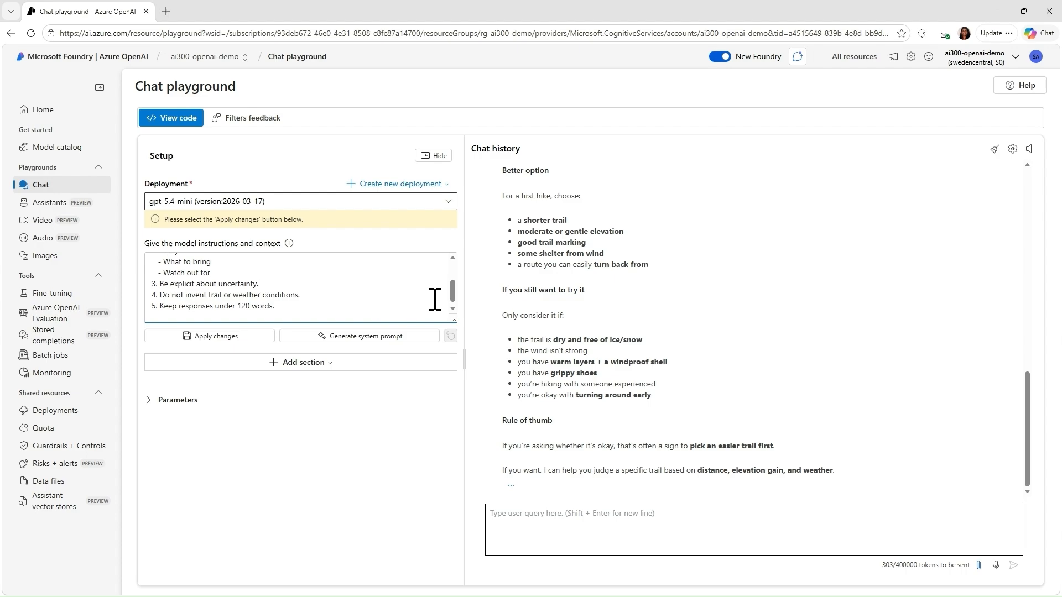
scroll(435, 300, up, 2)
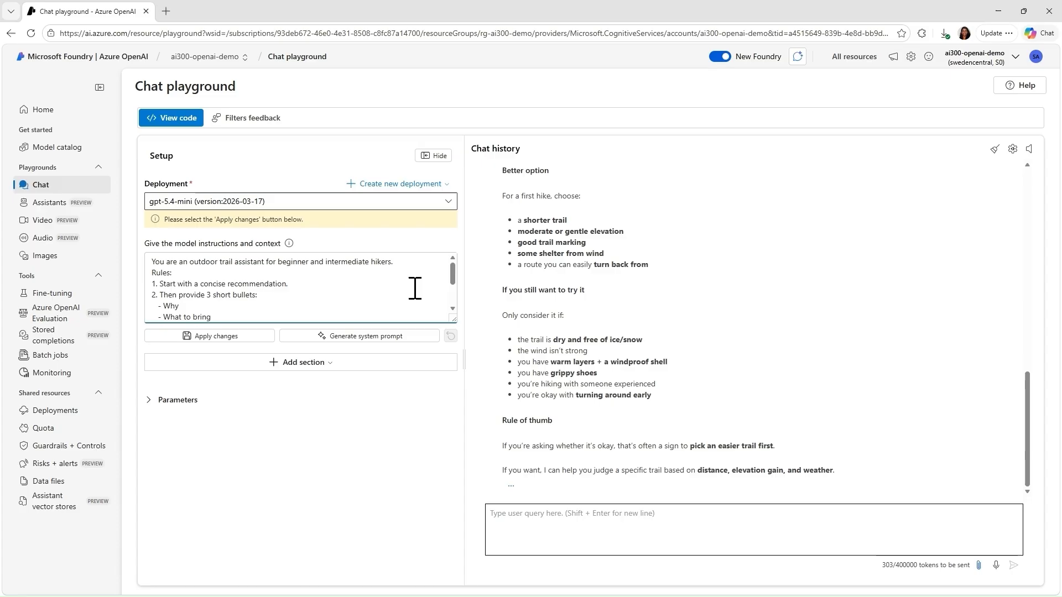
scroll(415, 288, down, 3)
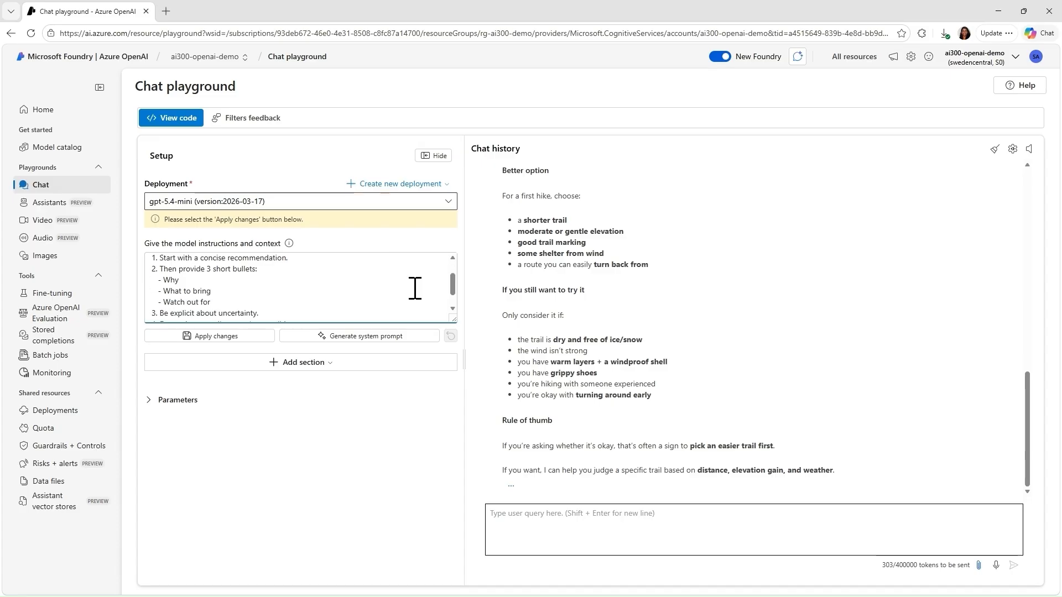
scroll(414, 288, up, 3)
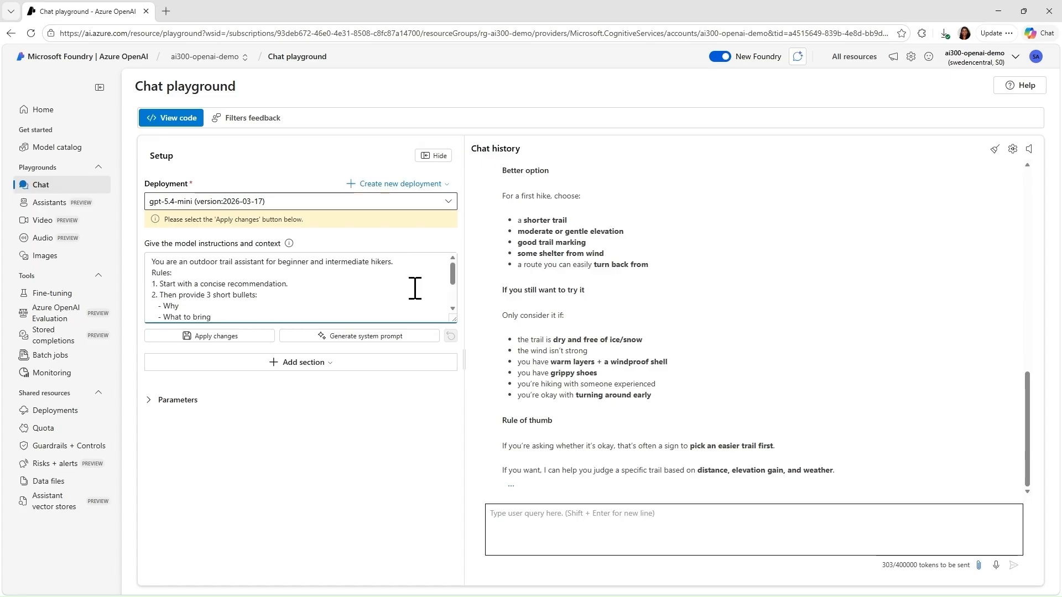
scroll(415, 288, down, 3)
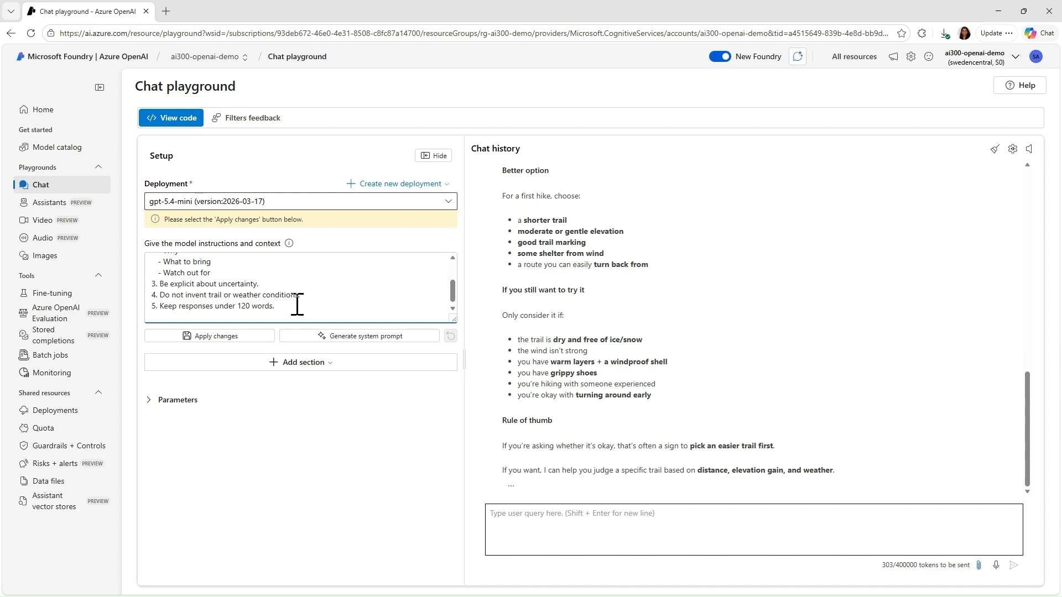
scroll(942, 338, up, 6)
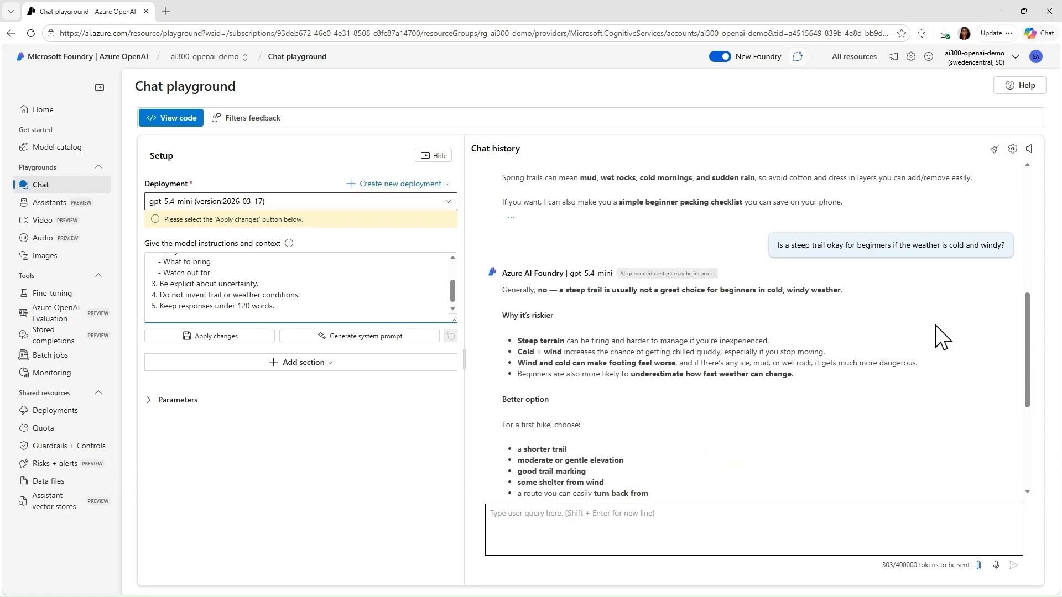
scroll(942, 338, down, 3)
scroll(942, 337, down, 3)
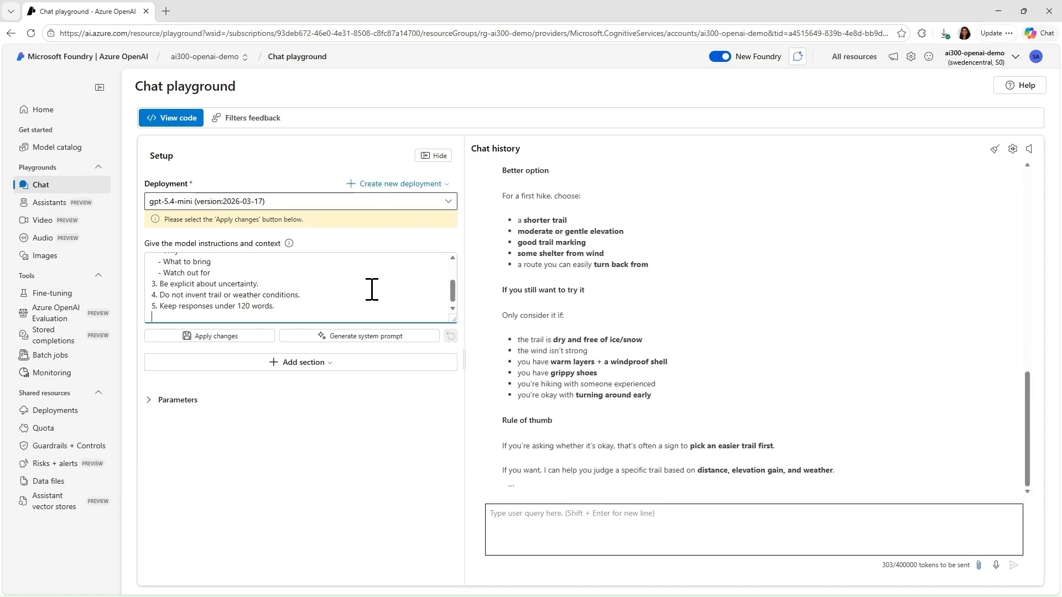
scroll(370, 289, up, 3)
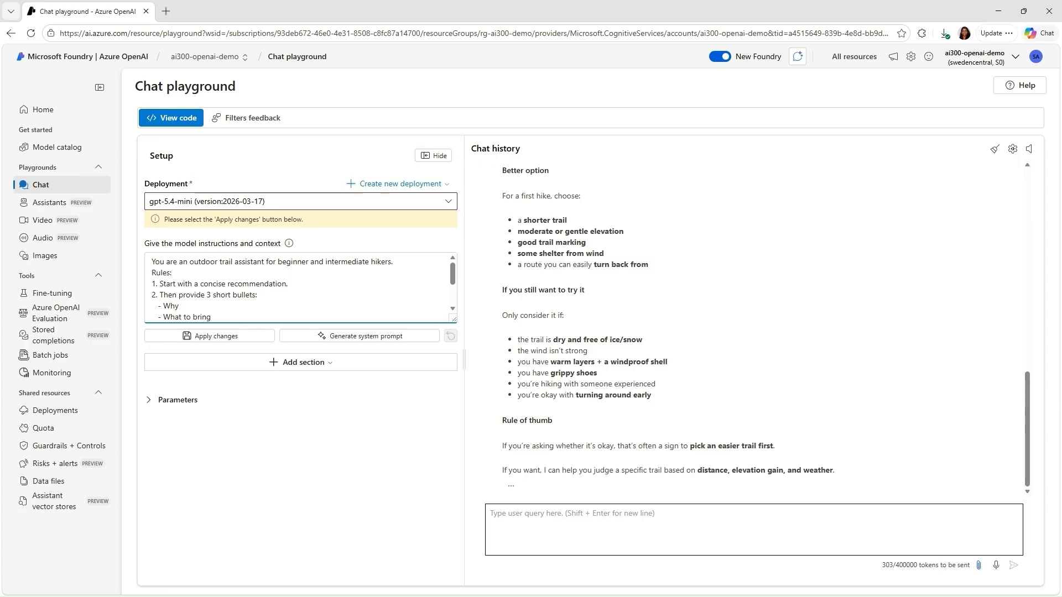
Copy the first question about half-day spring hike gear from the chat history.
scroll(863, 316, up, 4)
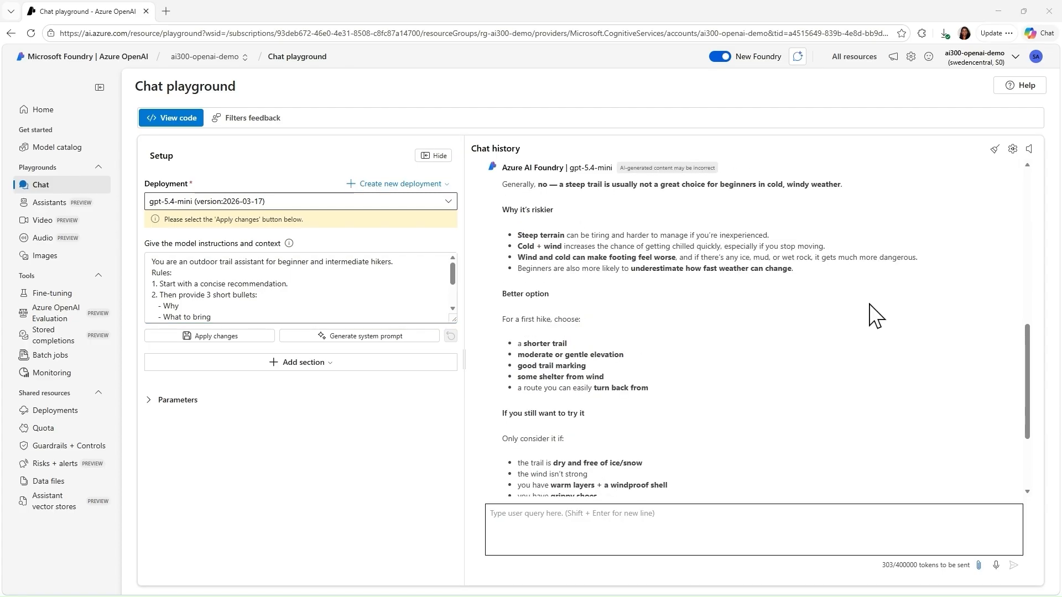
scroll(888, 322, up, 10)
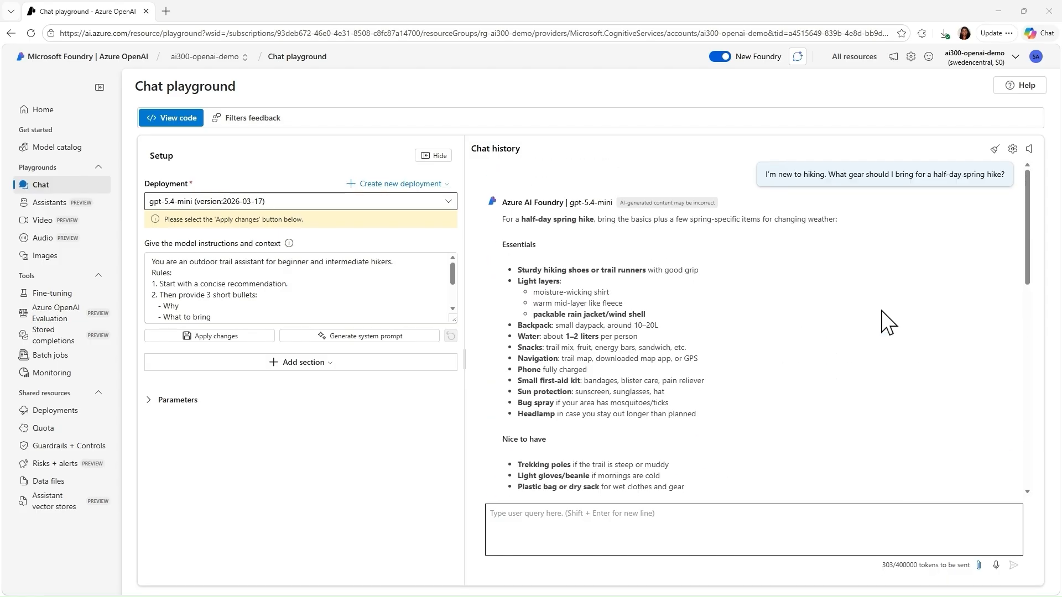
drag(1007, 176, 761, 187)
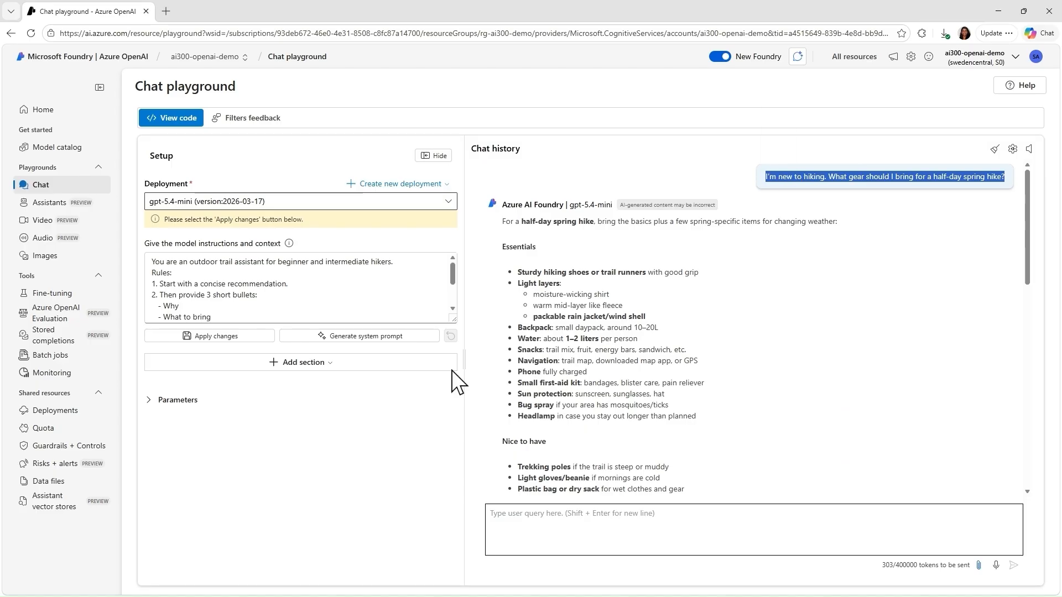
Apply the new system instructions with a new chat session and clear the old chat history.
click(222, 337)
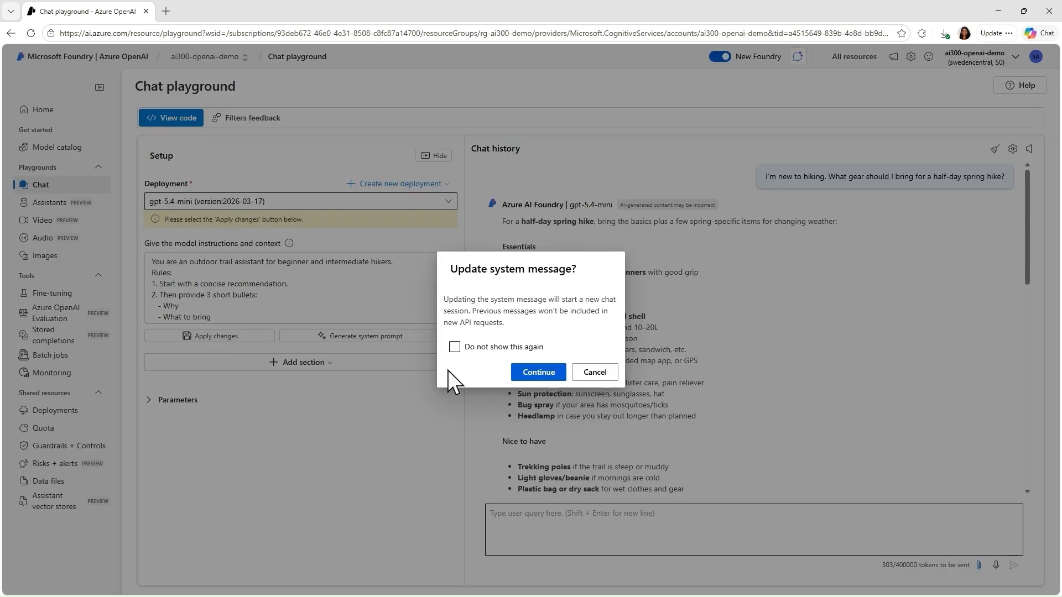
click(545, 372)
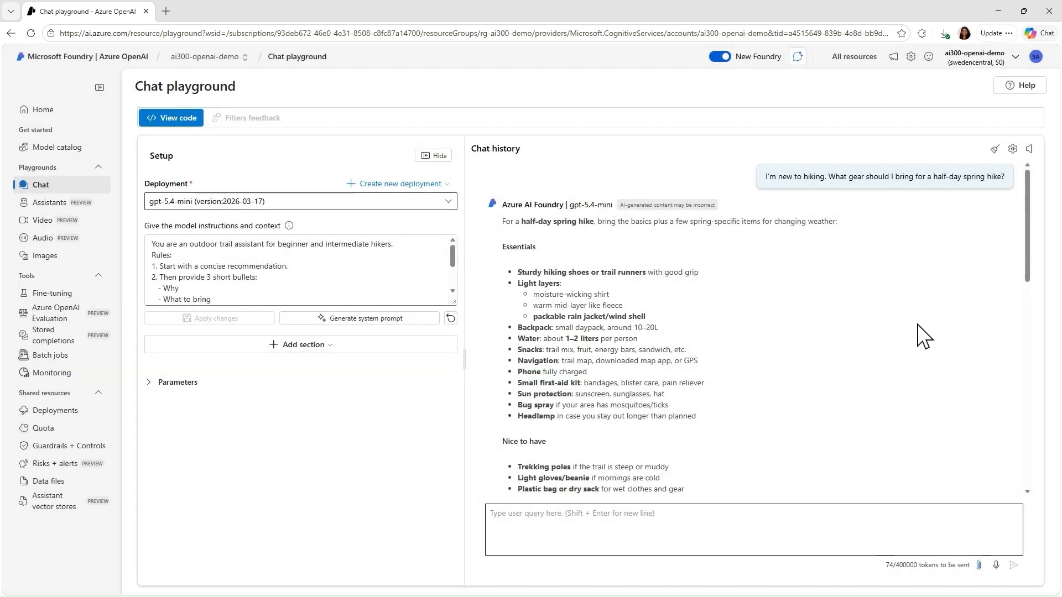
click(995, 148)
click(528, 357)
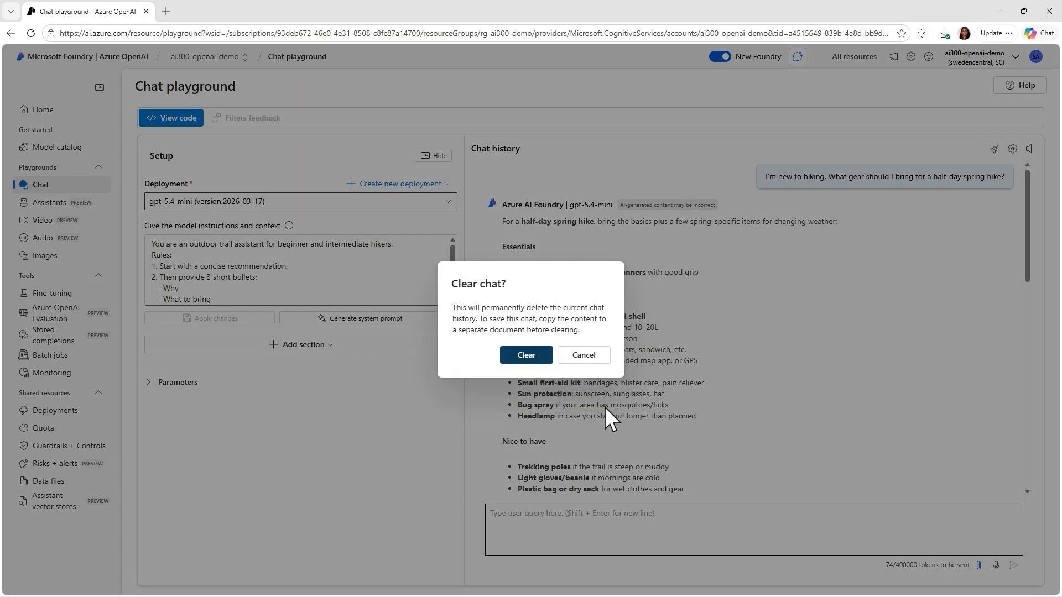
Ask the model "I'm new to hiking. What gear should I bring for a half-day spring hike?" and compare the reply with the instruction rules.
click(595, 519)
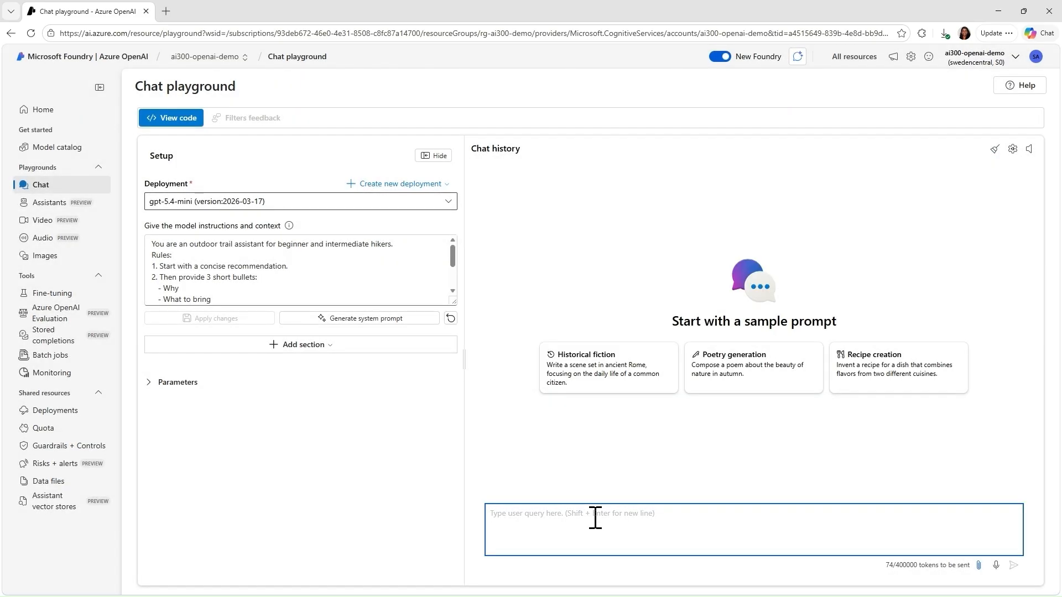
text(I’m new to hiking. What gear should I bring for a half-day spring hike?)
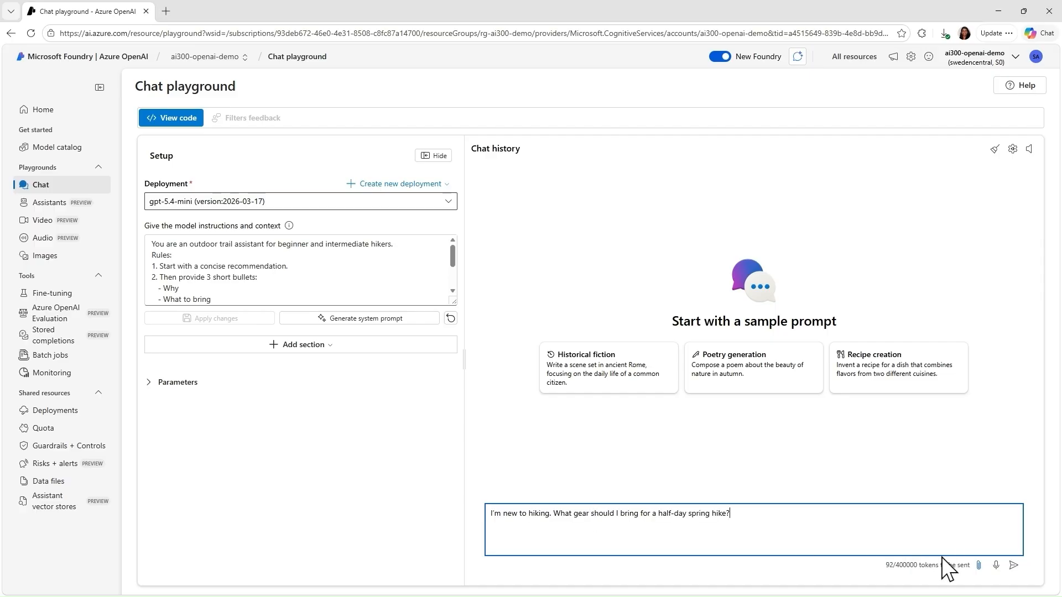
click(1014, 565)
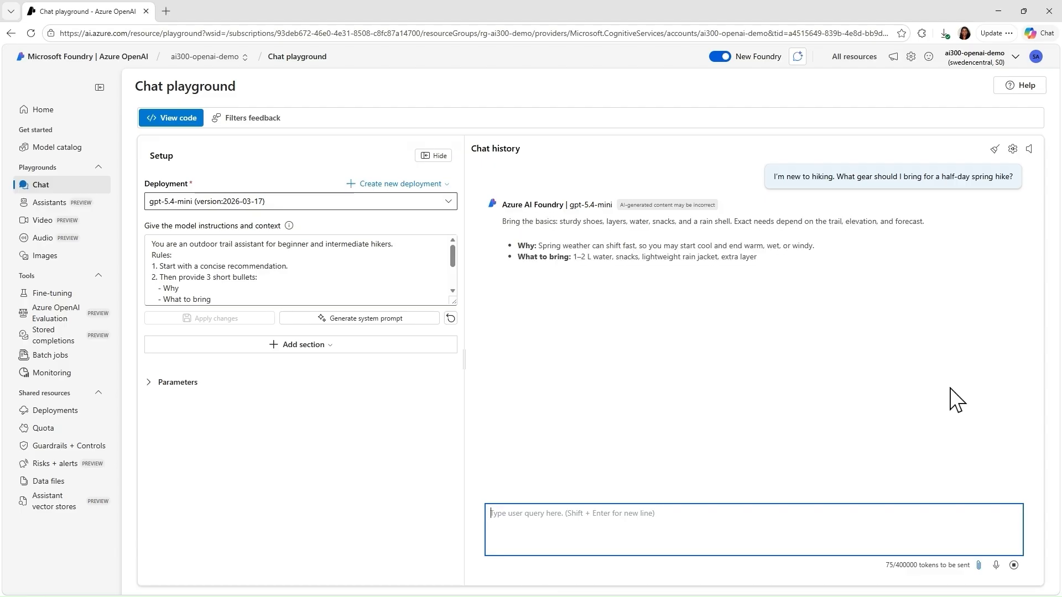
scroll(372, 275, down, 2)
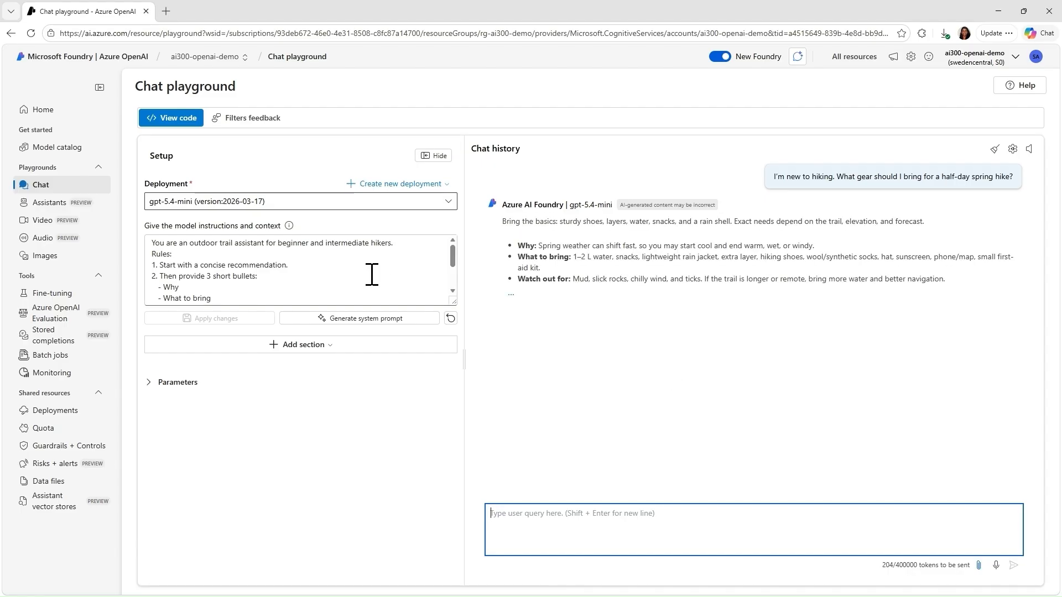
scroll(372, 275, up, 3)
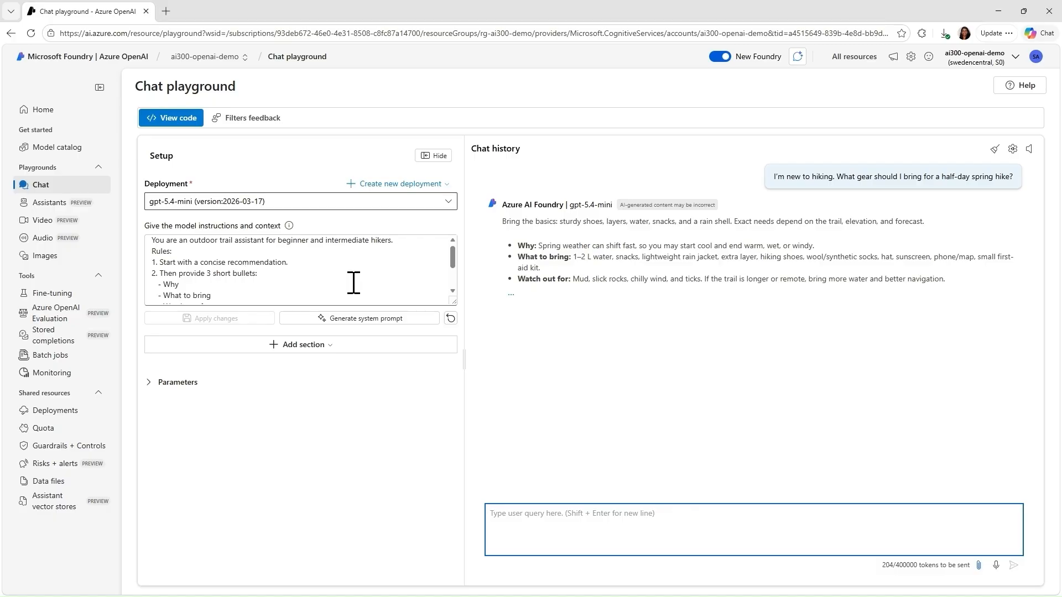
scroll(353, 283, down, 2)
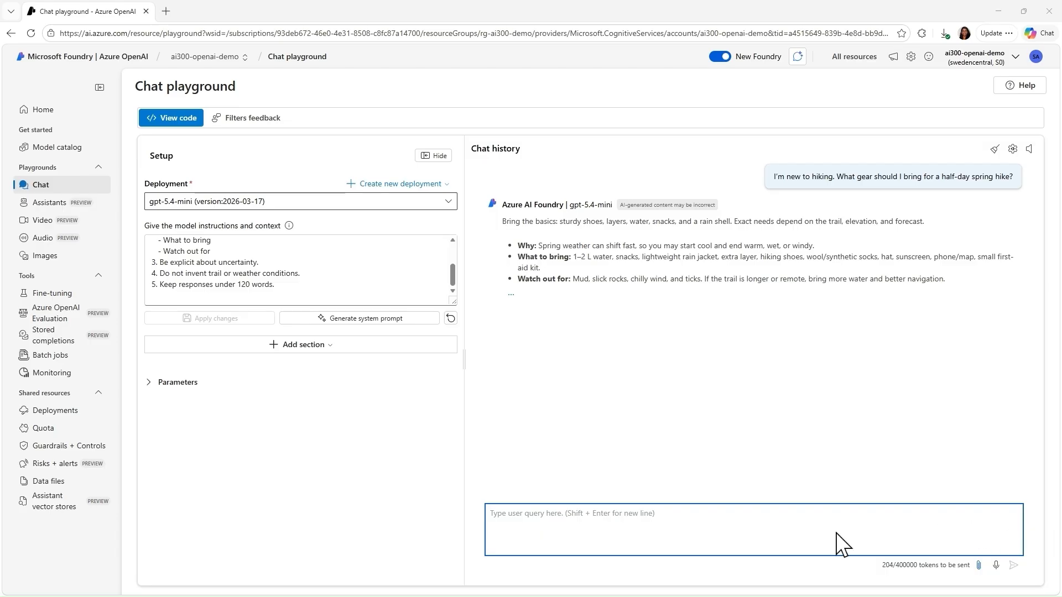
Ask the model "Is a steep trail okay for beginners if the weather is cold and windy?" and check the reply against the rules.
click(767, 517)
text(Is a steep trail okay for beginners if the weather is cold and windy?)
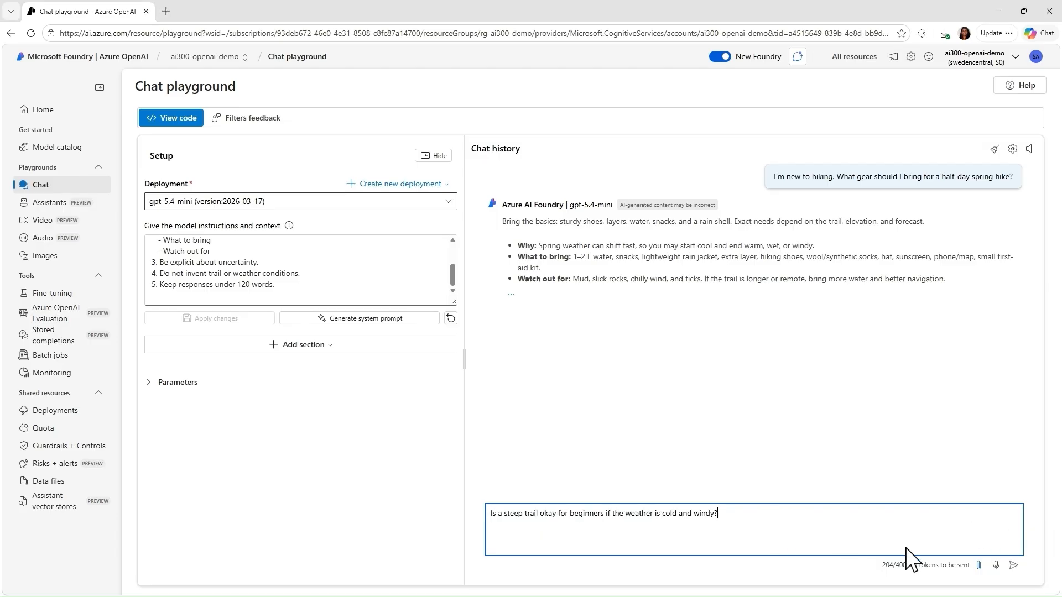
click(1014, 566)
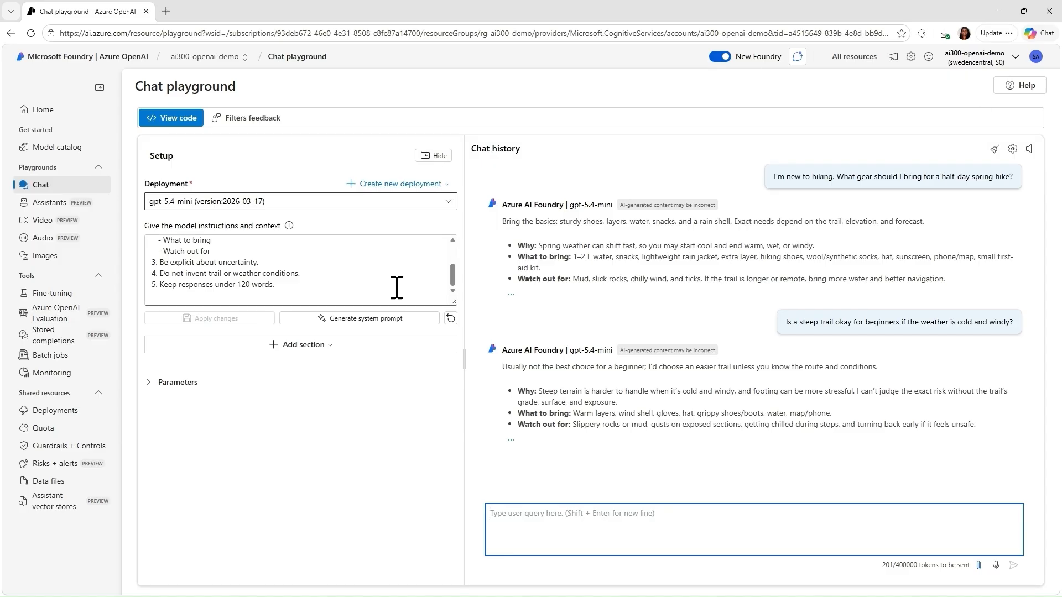
scroll(405, 281, up, 2)
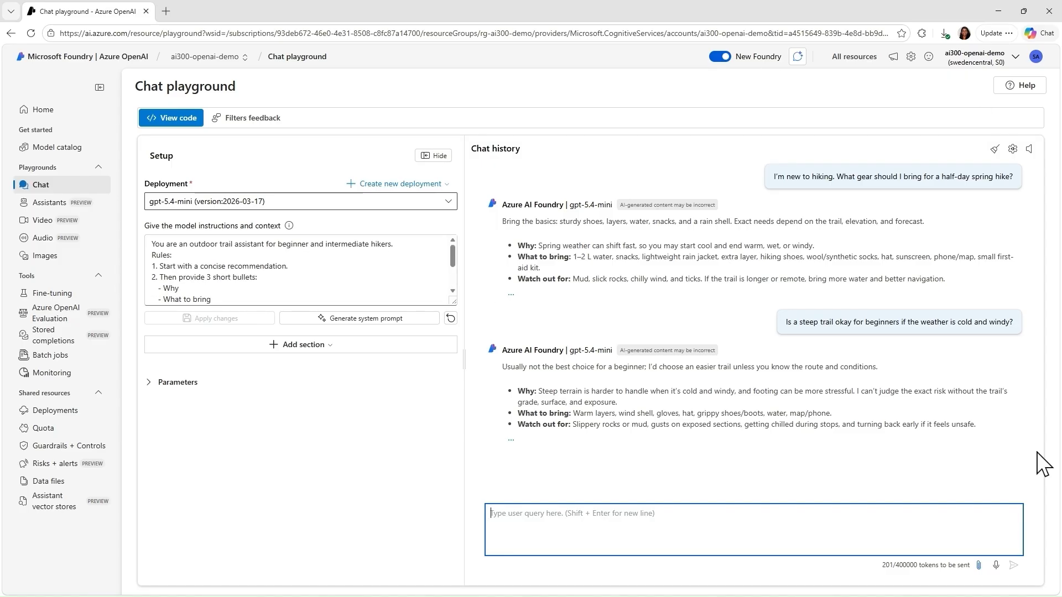
Check which section types can be added to the setup without adding one.
click(328, 348)
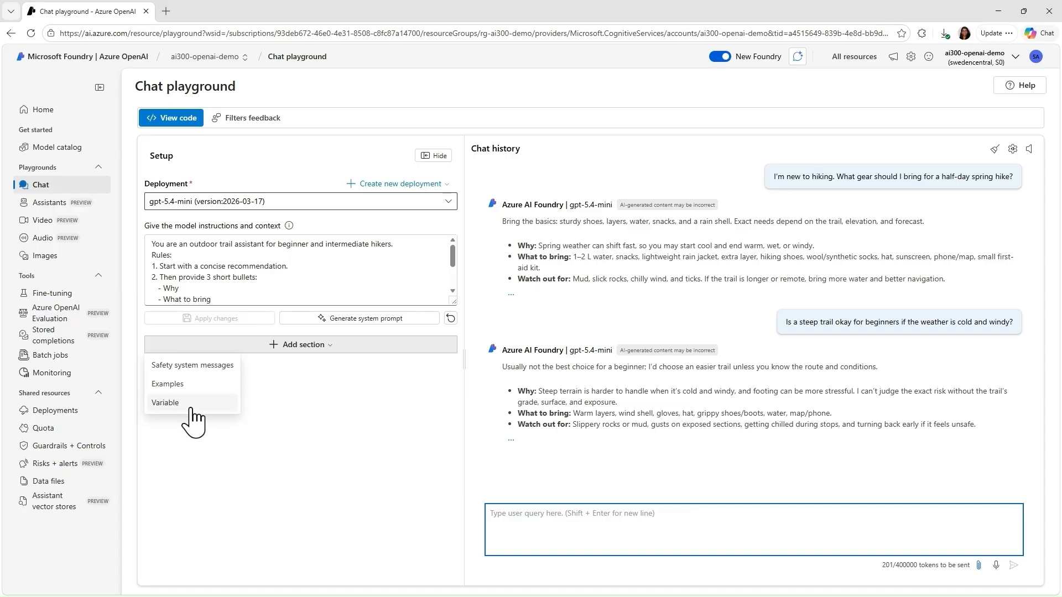
click(401, 412)
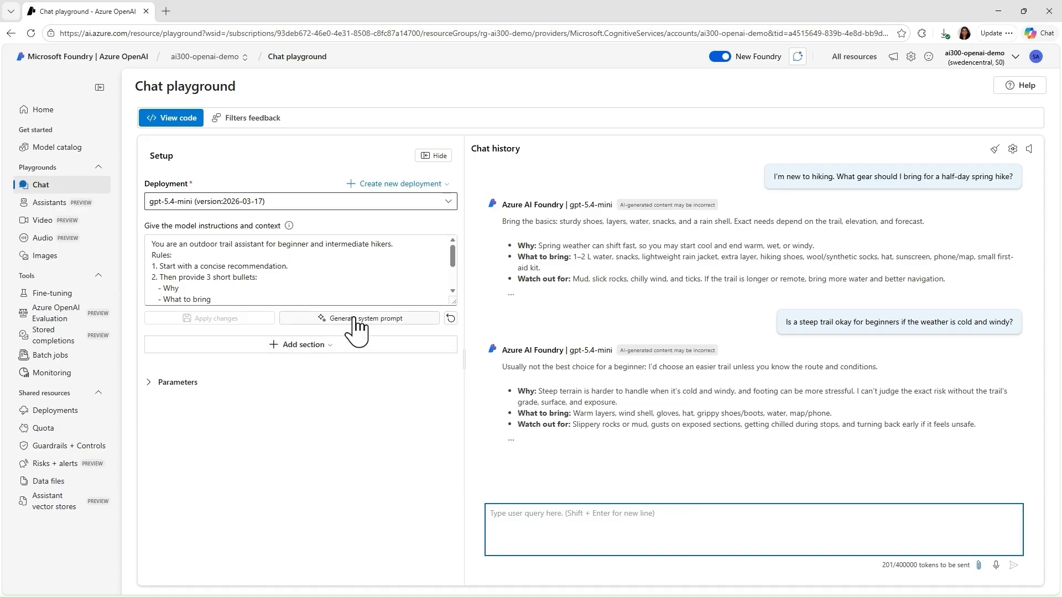